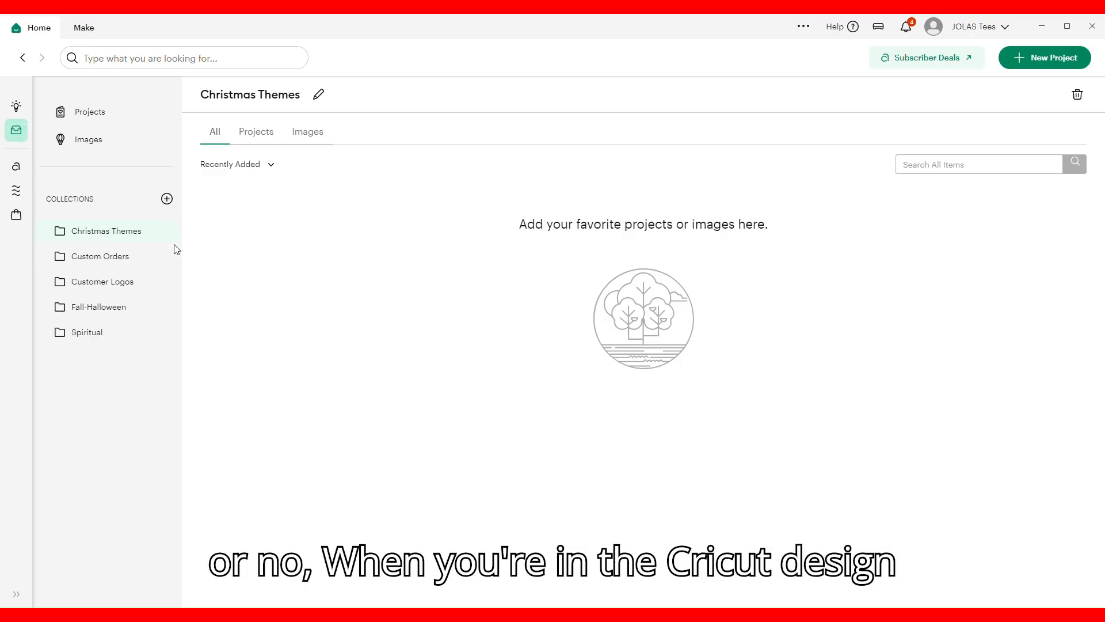
# Start a new blank canvas project and confirm cancelling the cut in progress.
pyautogui.click(1044, 65)
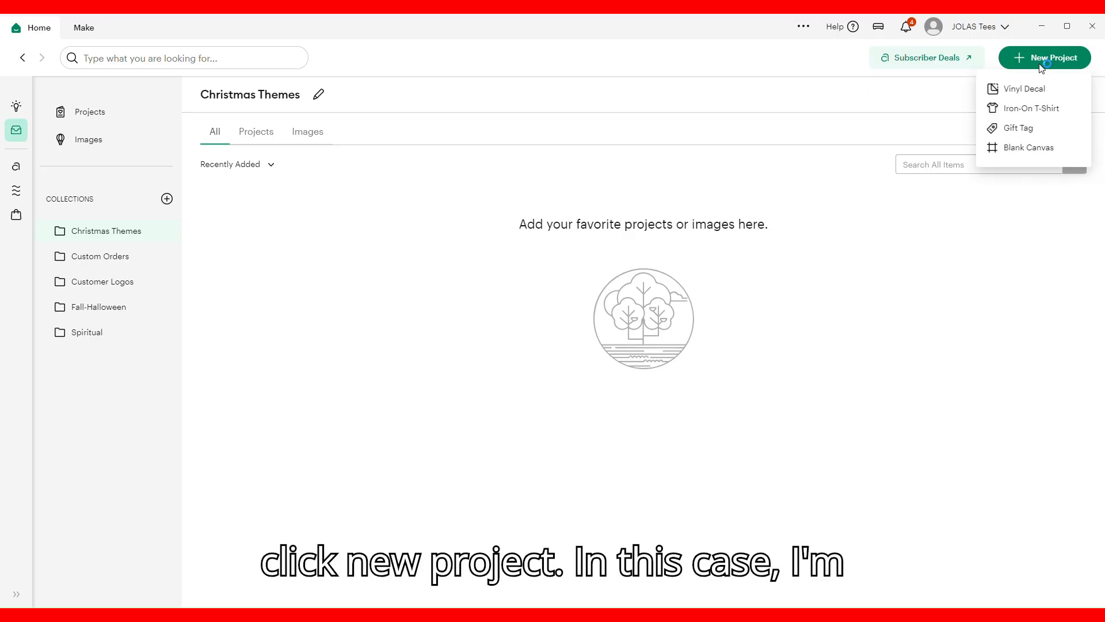
pyautogui.click(1025, 150)
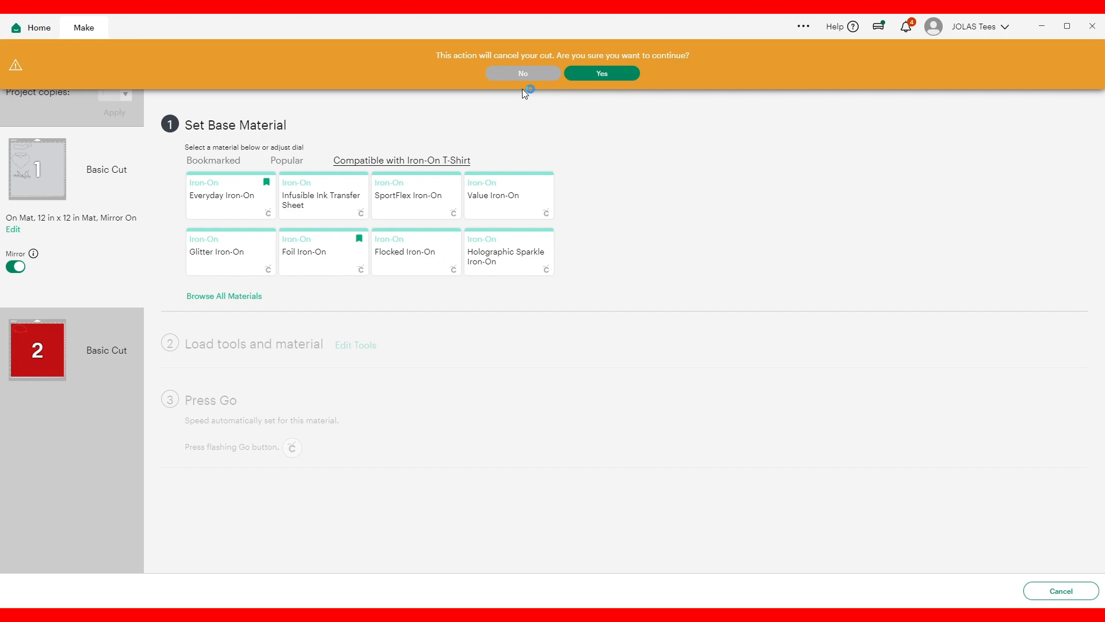
pyautogui.click(596, 74)
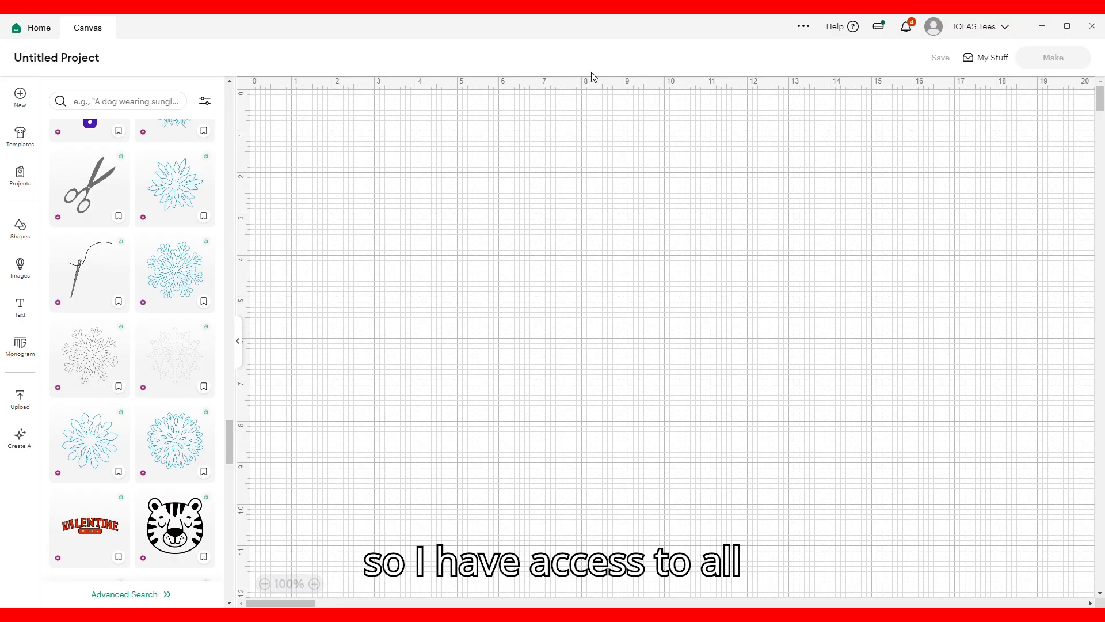
# Search the image library for "Santa hat and beard".
pyautogui.click(112, 103)
pyautogui.write('santa')
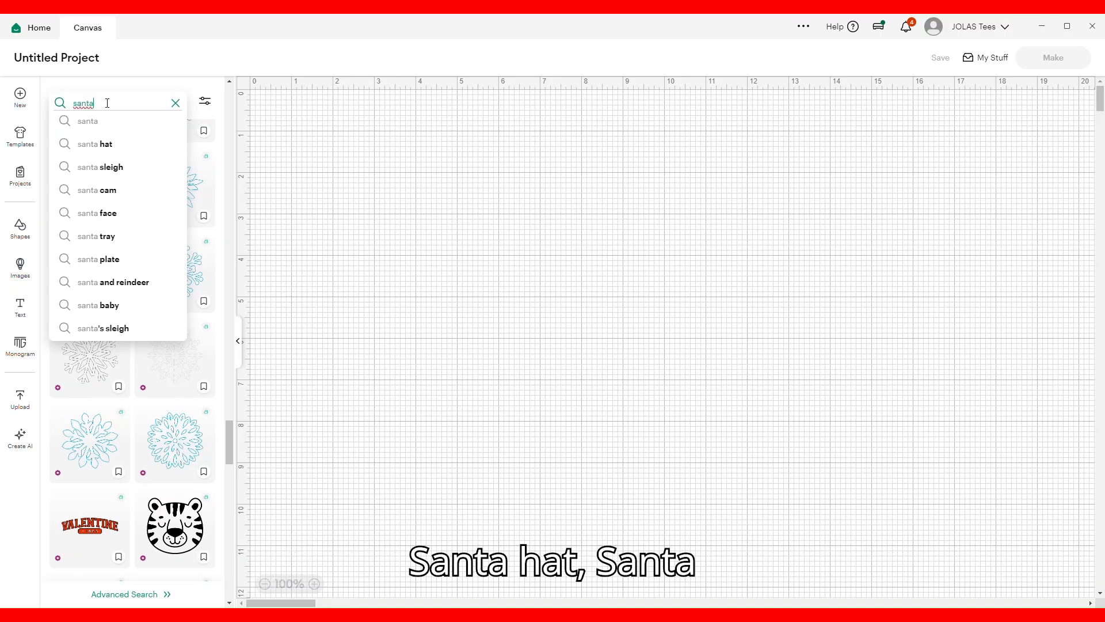
pyautogui.click(109, 125)
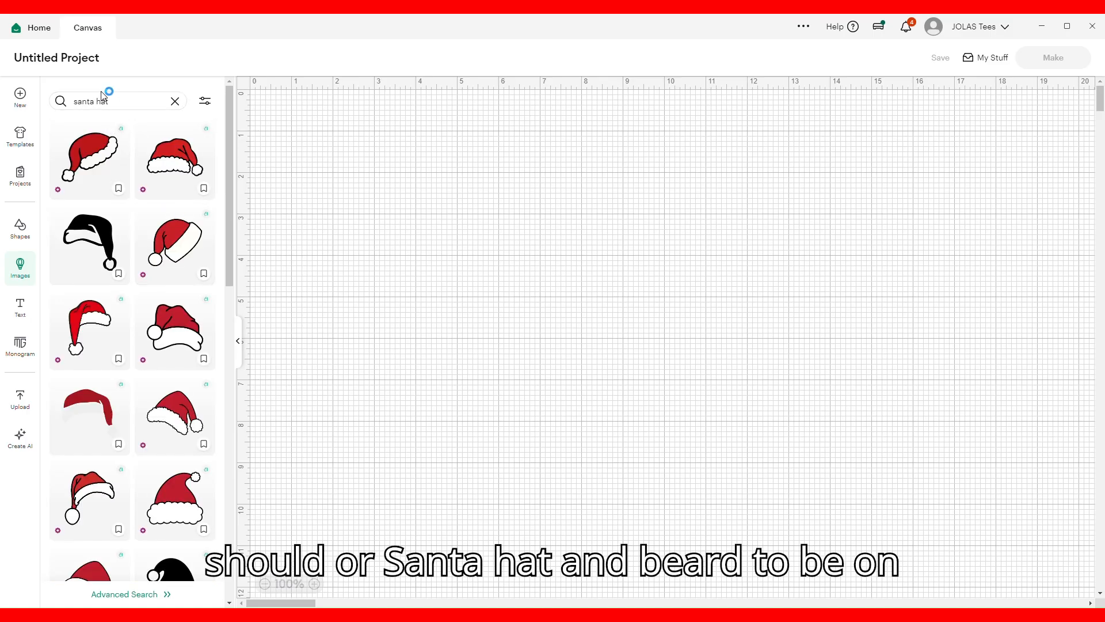
pyautogui.click(128, 104)
pyautogui.write('and bea')
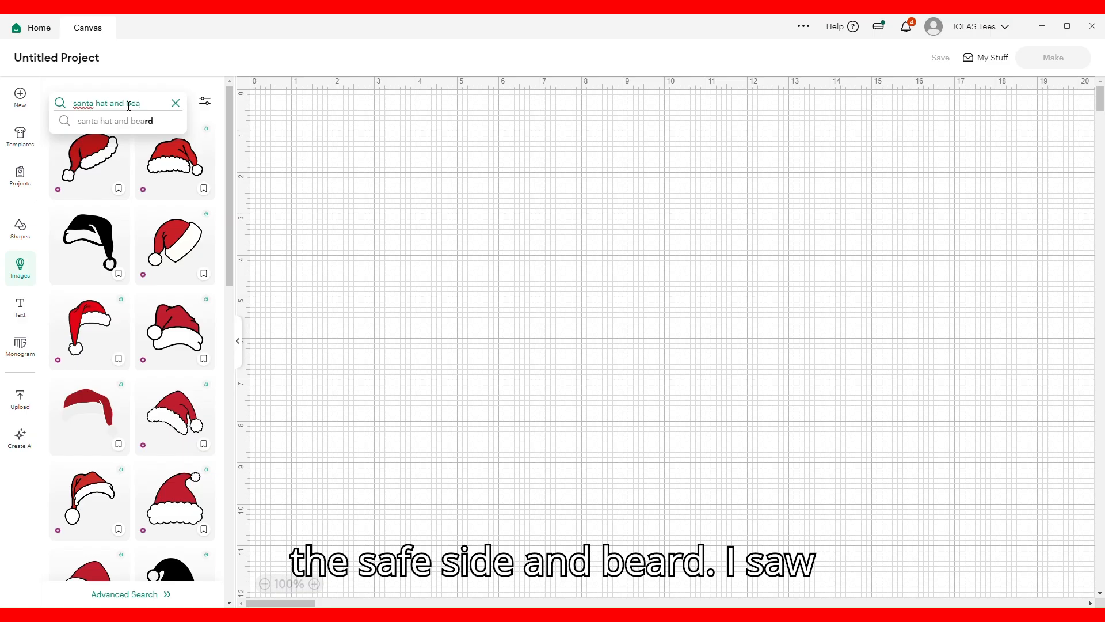
pyautogui.write('d')
pyautogui.press('BackSpace')
pyautogui.press('BackSpace')
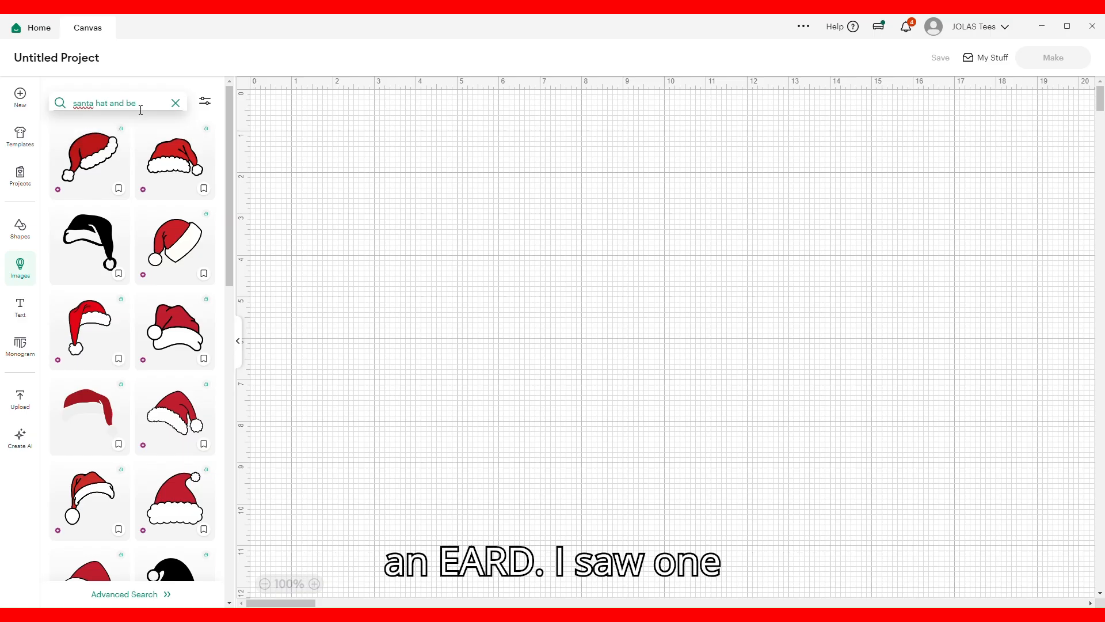
pyautogui.click(132, 123)
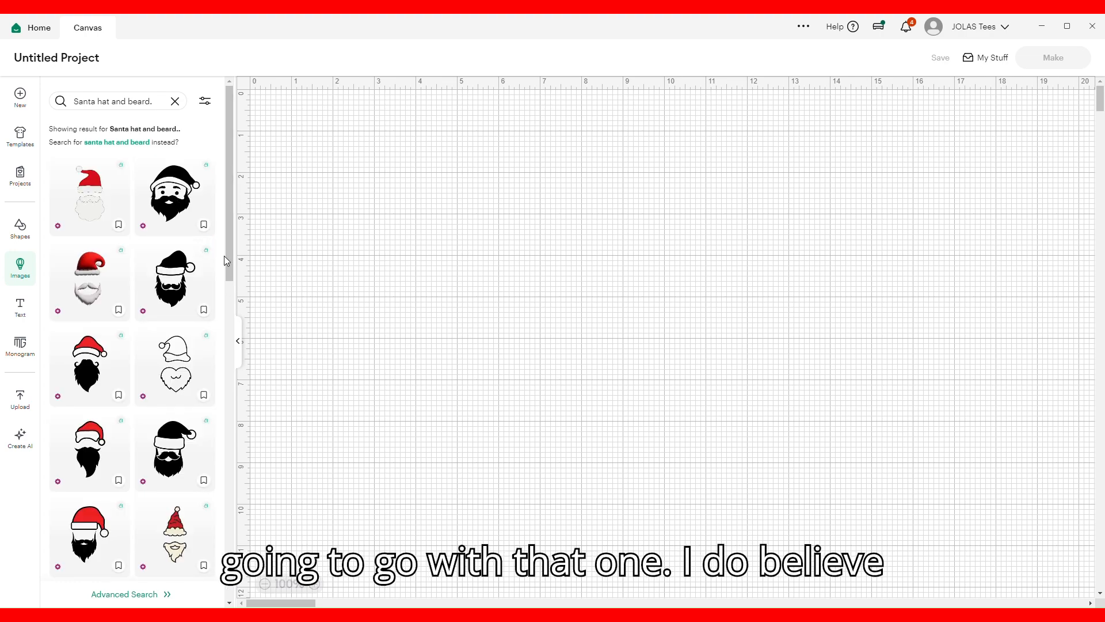
# Browse the Santa hat and beard images for a design that suits the family photo shirts.
pyautogui.moveTo(233, 219); pyautogui.dragTo(307, 568)
pyautogui.scroll(-10, 133, 369)
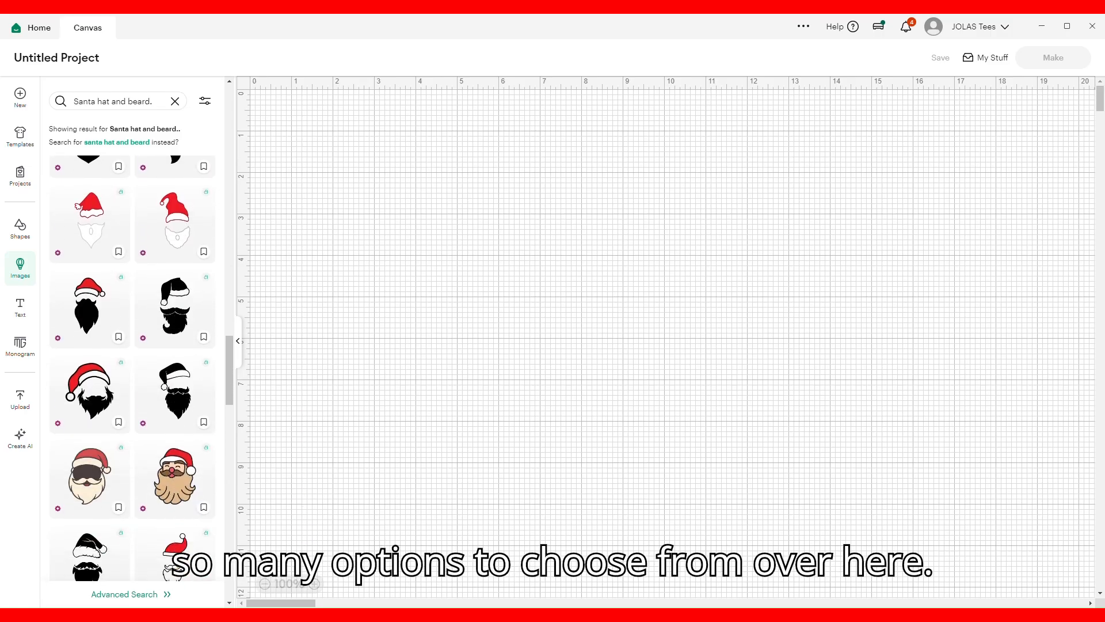
pyautogui.scroll(-5, 132, 368)
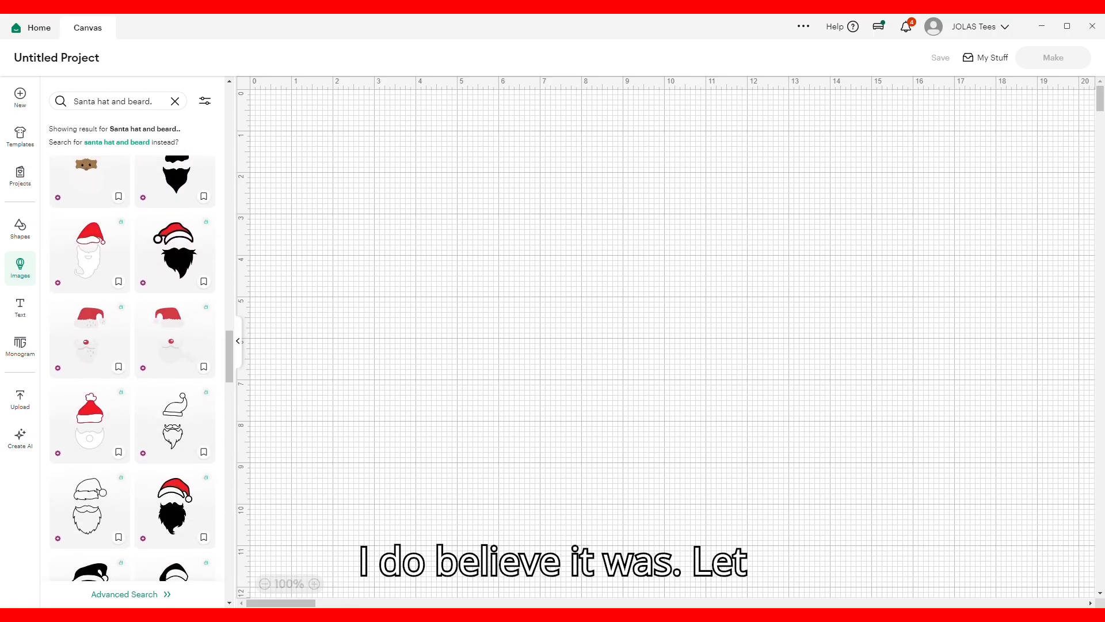
pyautogui.scroll(5, 132, 368)
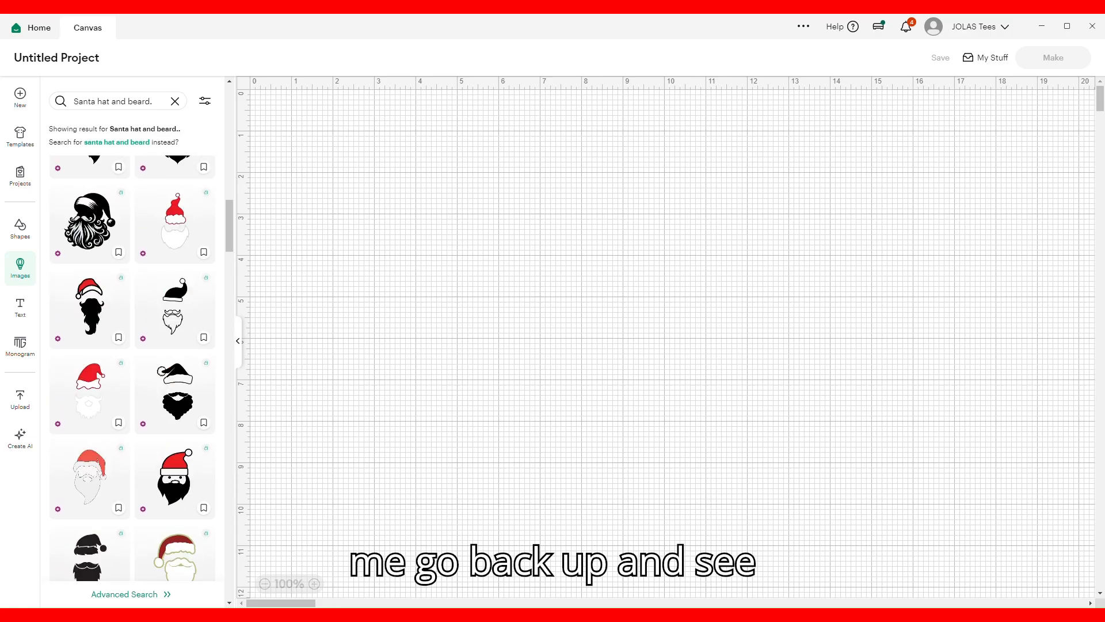
pyautogui.scroll(3, 133, 368)
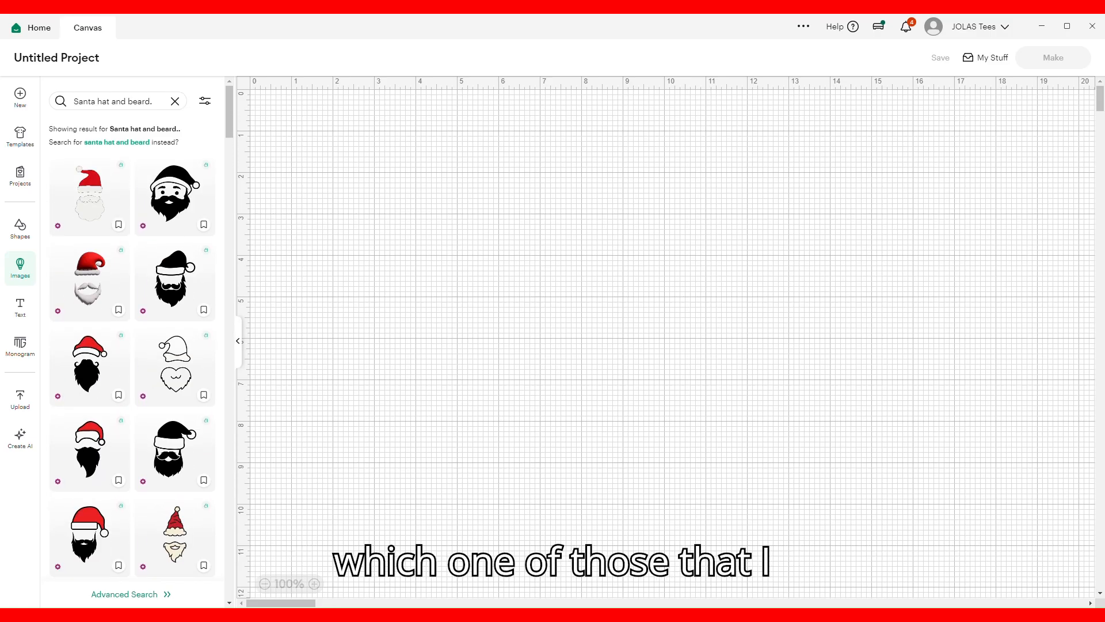
pyautogui.scroll(-4, 133, 368)
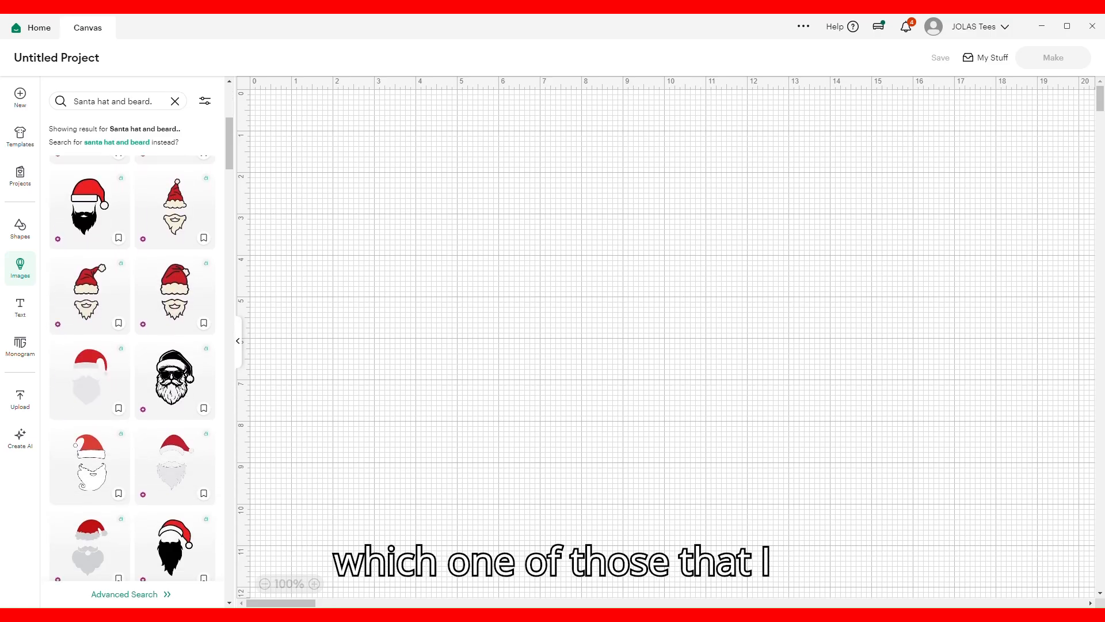
pyautogui.scroll(-4, 132, 369)
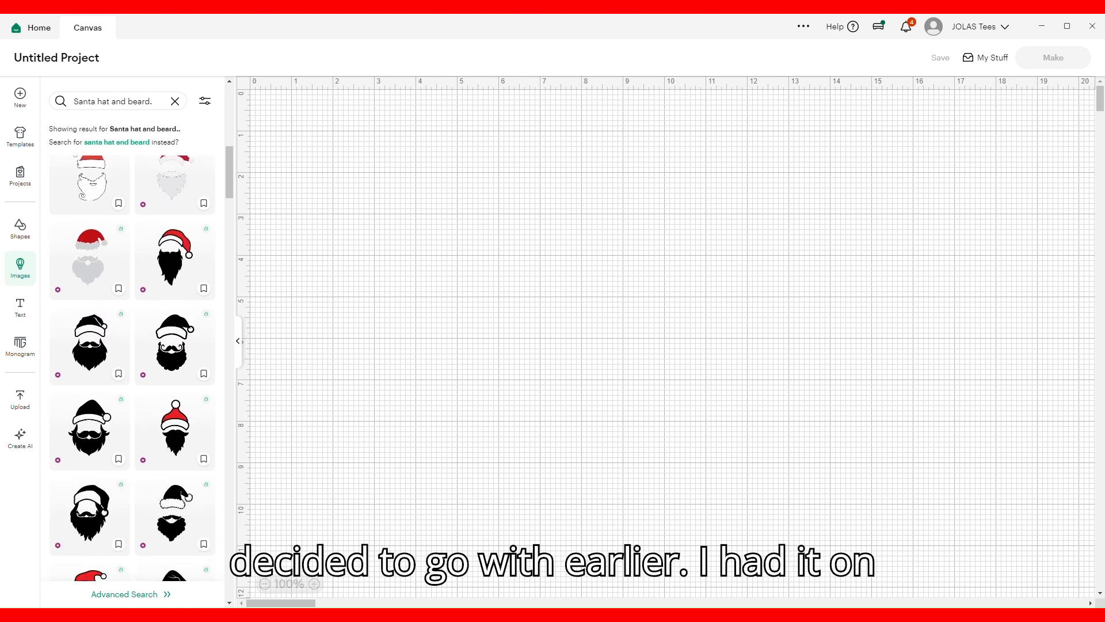
pyautogui.scroll(-2, 133, 369)
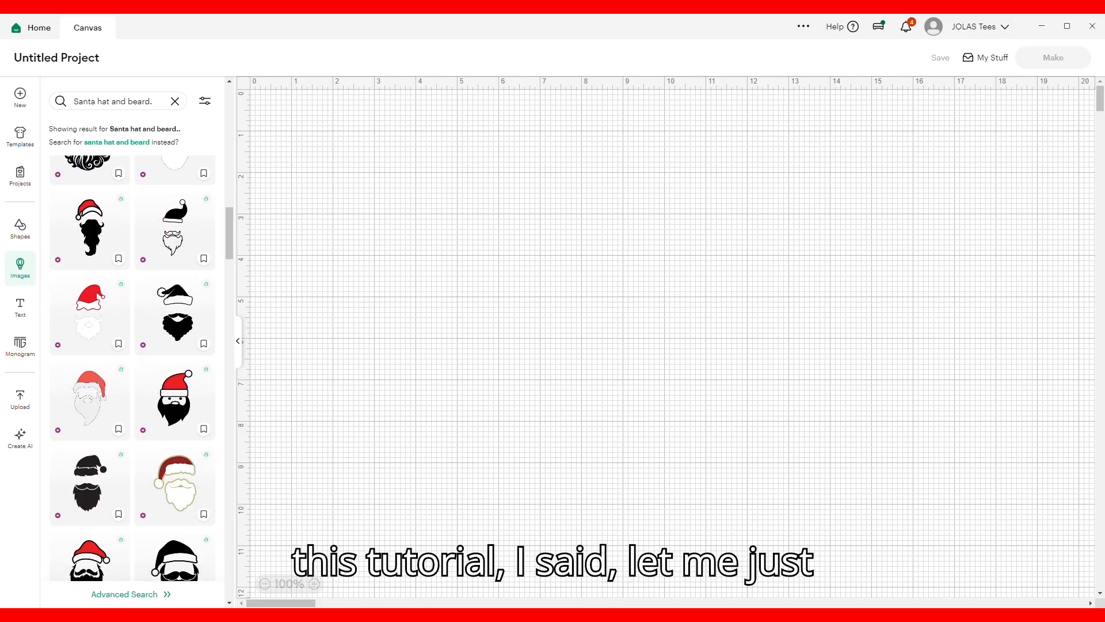
pyautogui.scroll(-4, 133, 368)
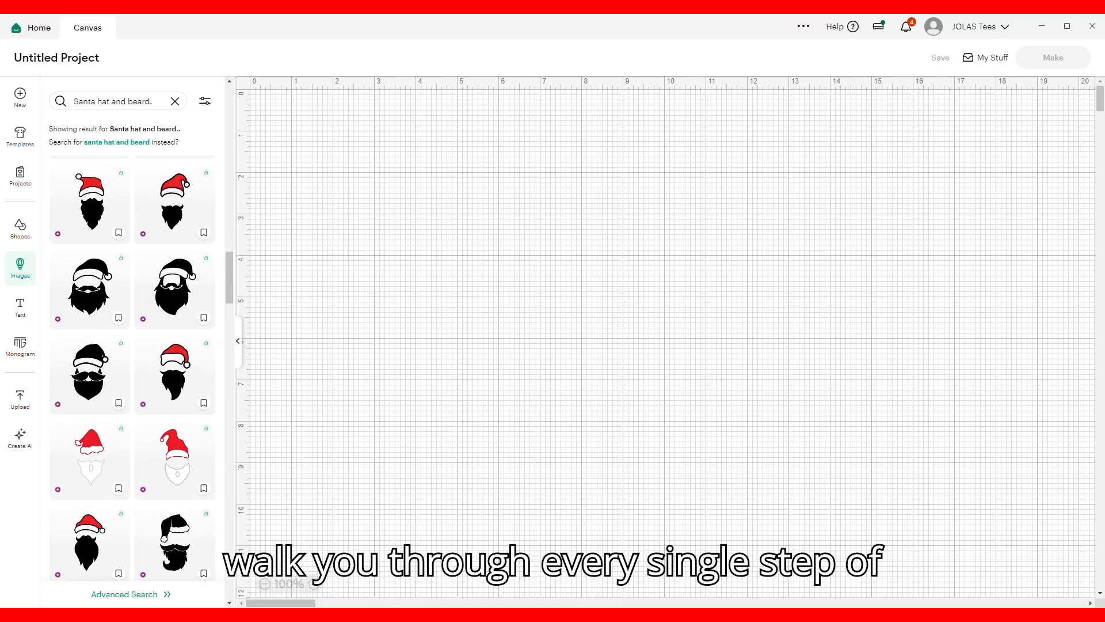
pyautogui.scroll(-2, 133, 368)
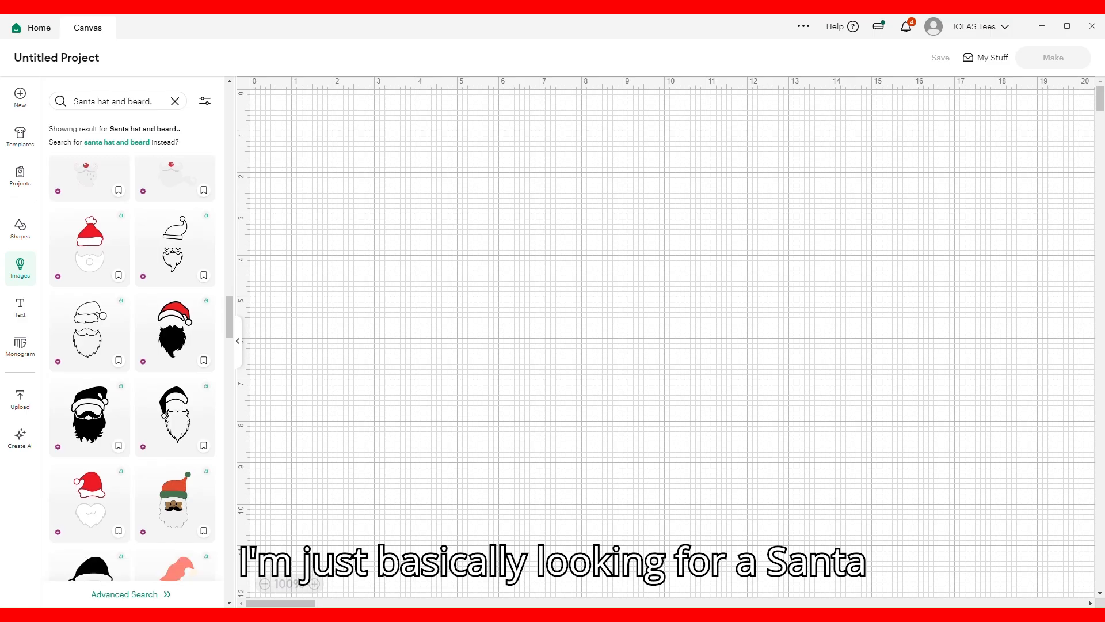
pyautogui.scroll(-5, 132, 368)
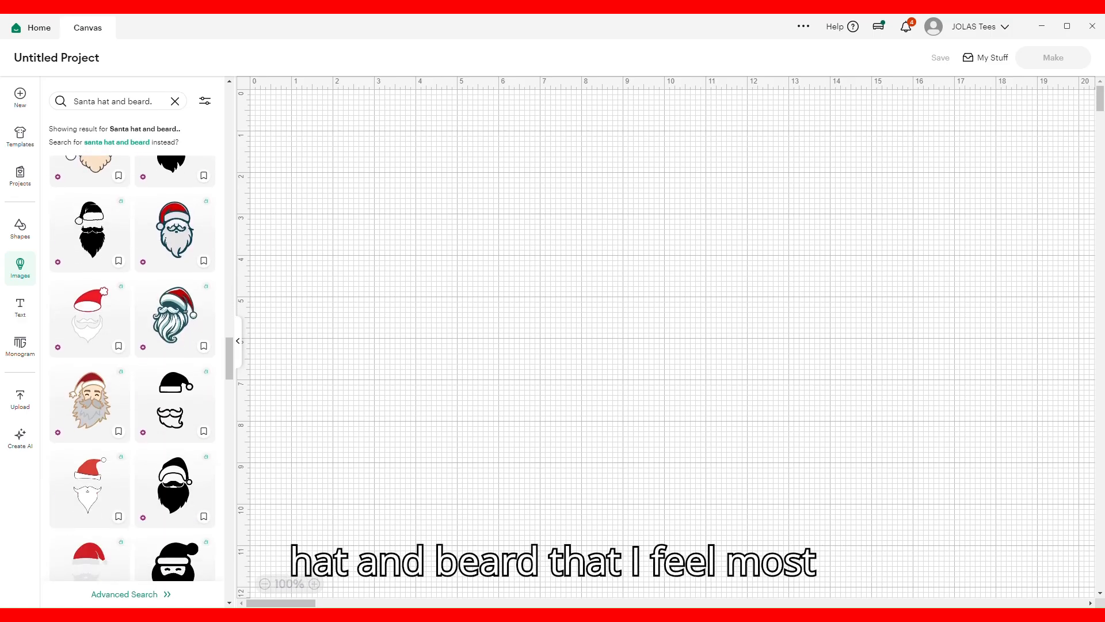
pyautogui.scroll(-1, 90, 384)
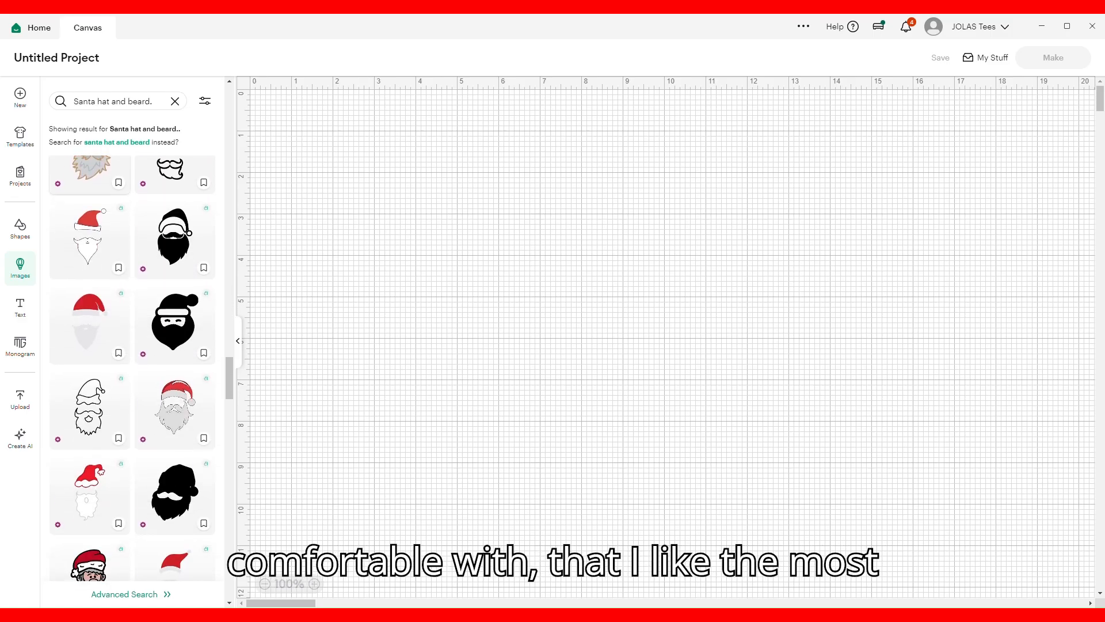
pyautogui.scroll(-4, 132, 369)
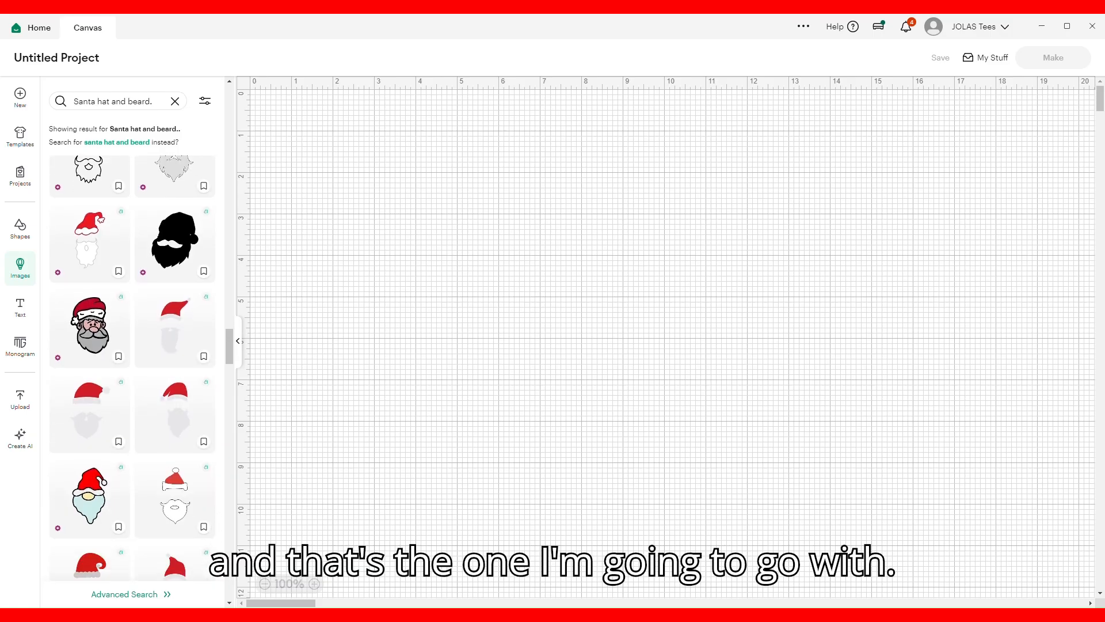
pyautogui.scroll(-1, 132, 368)
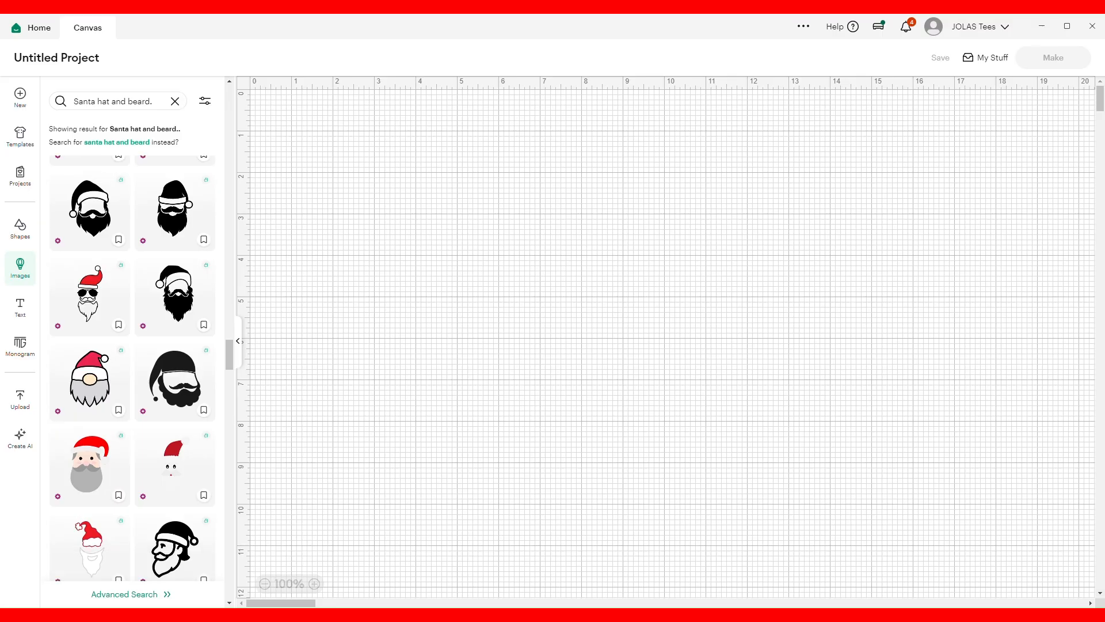
pyautogui.scroll(-4, 132, 368)
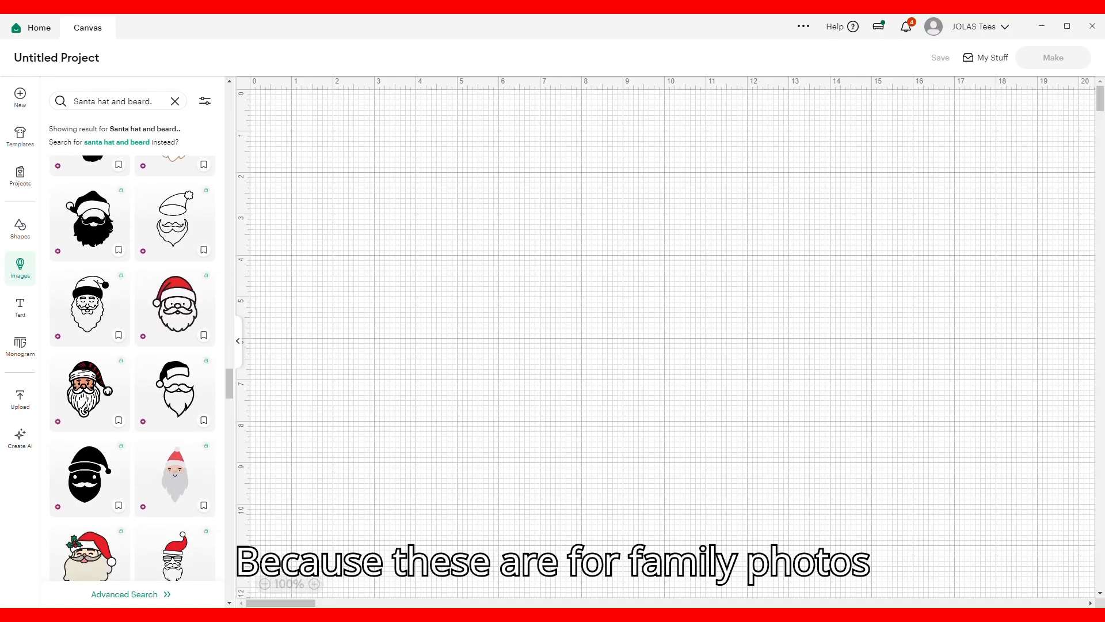
pyautogui.scroll(-4, 133, 368)
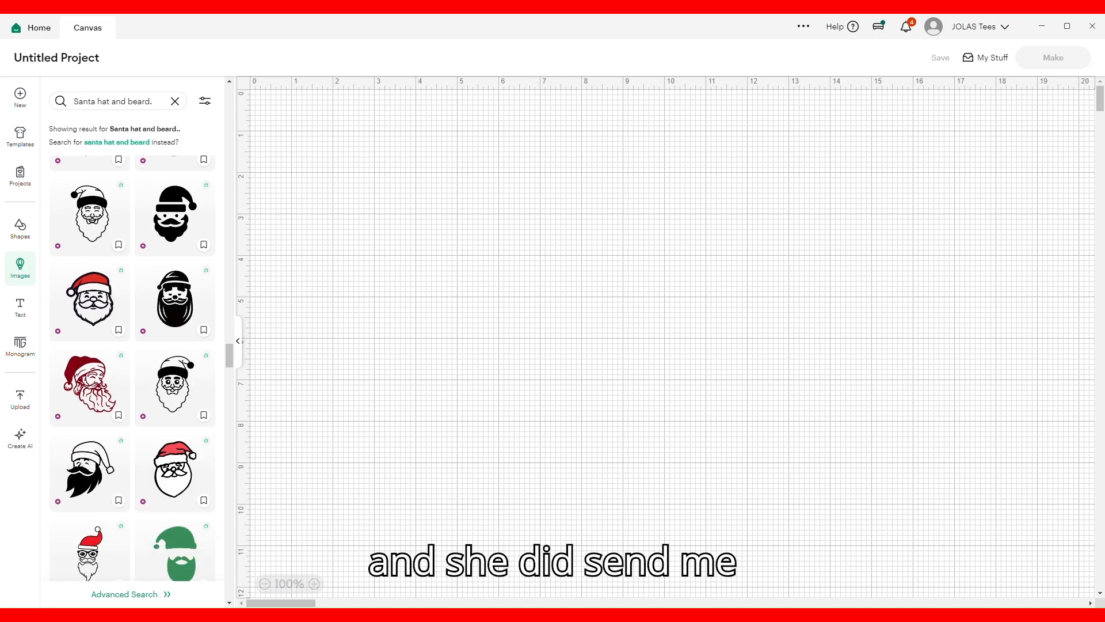
pyautogui.scroll(1, 133, 368)
pyautogui.scroll(5, 132, 369)
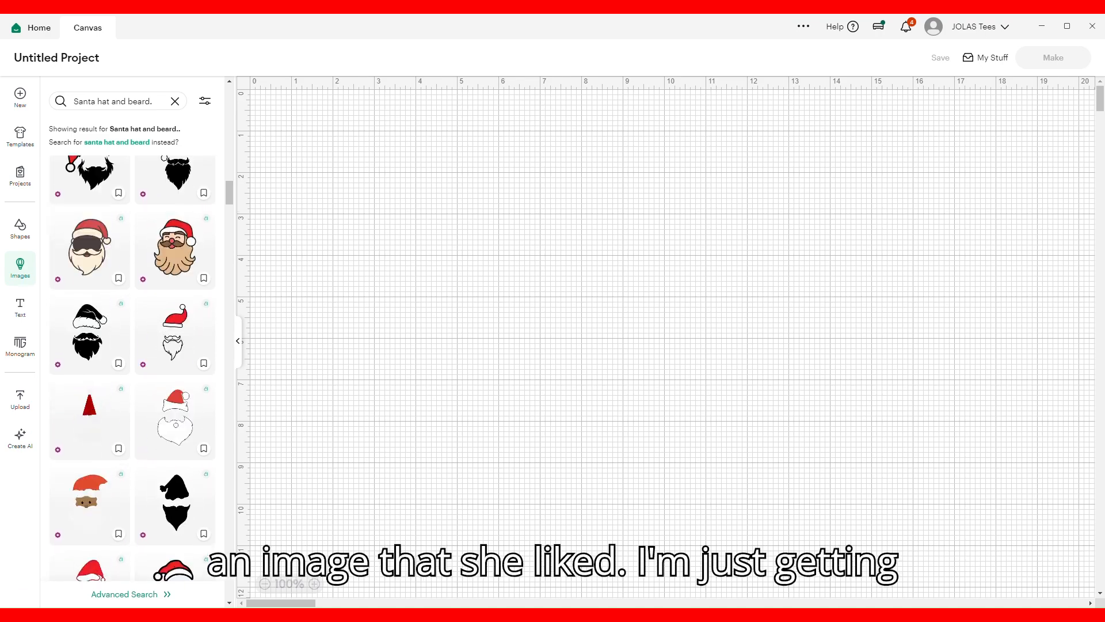
pyautogui.scroll(4, 132, 368)
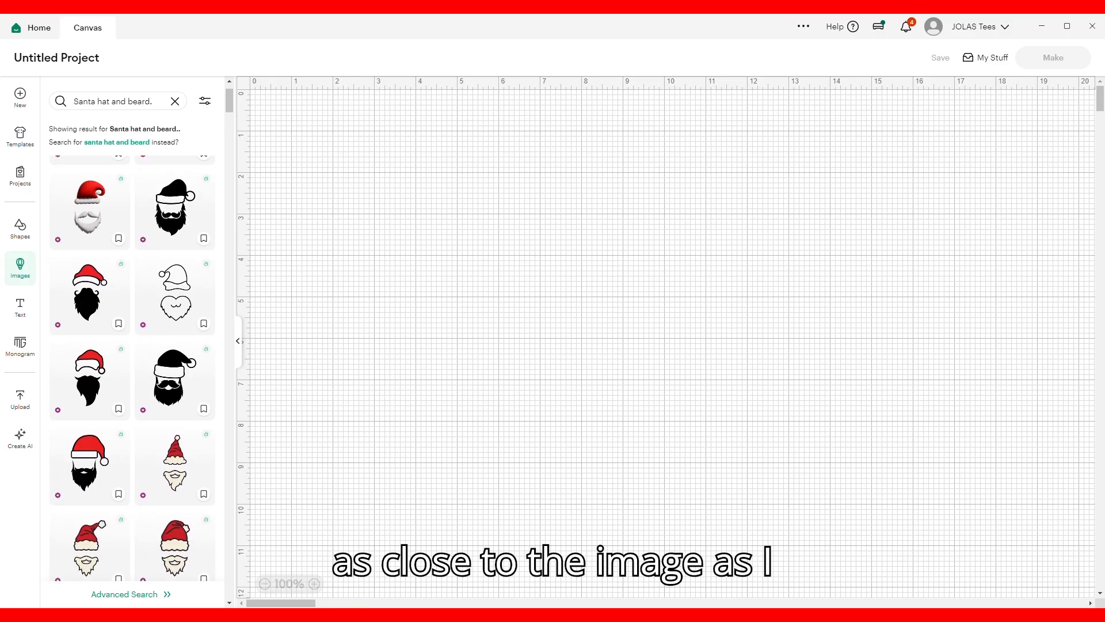
pyautogui.scroll(-4, 132, 369)
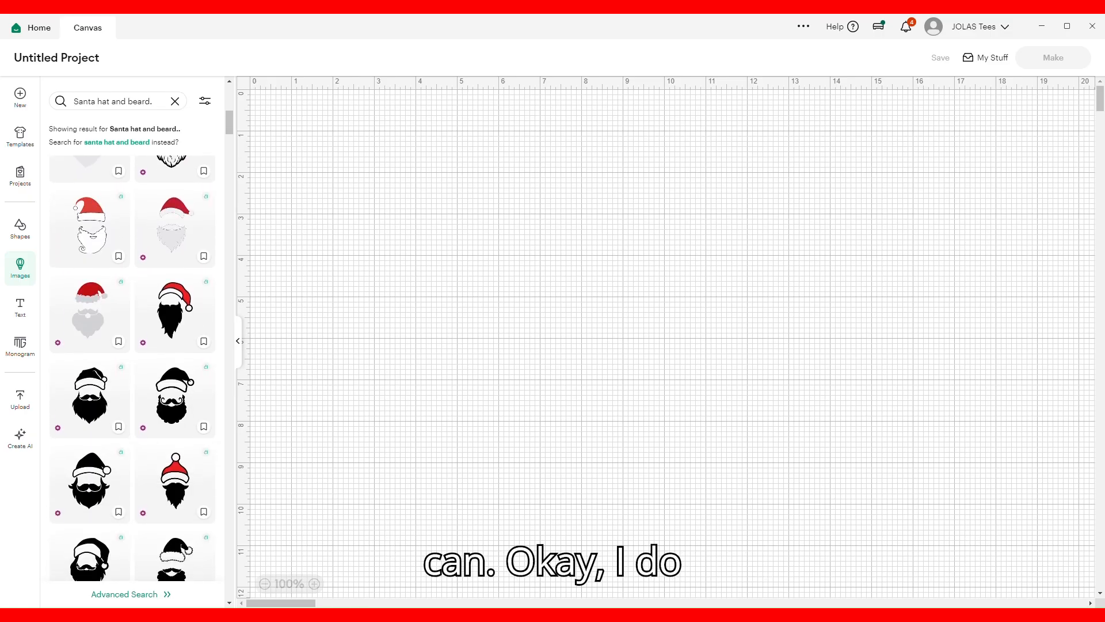
pyautogui.scroll(-1, 133, 368)
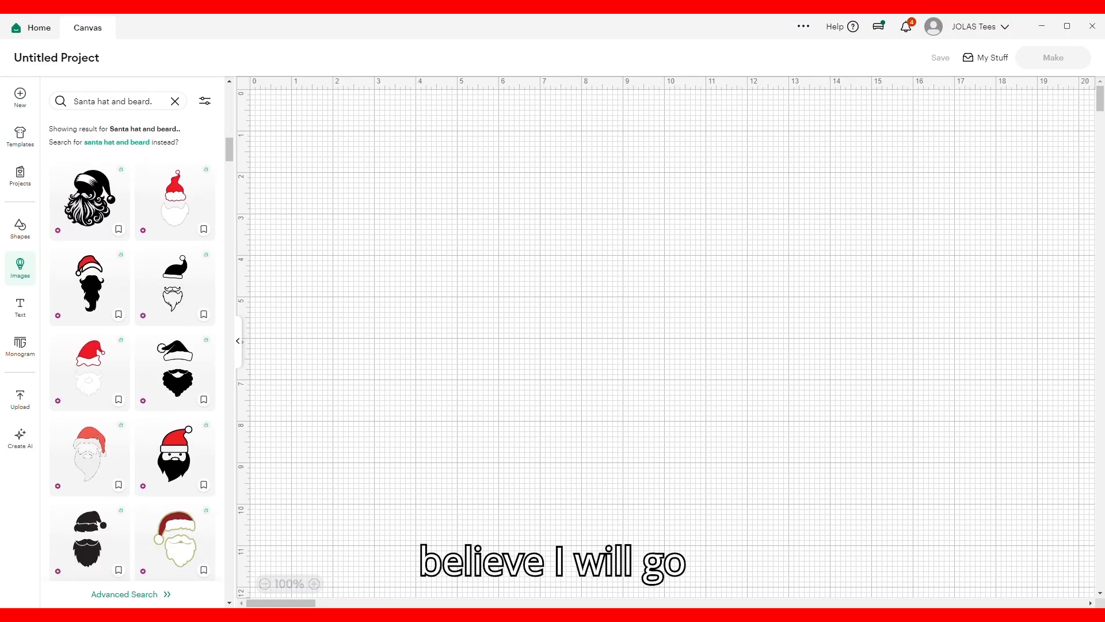
pyautogui.scroll(-1, 132, 369)
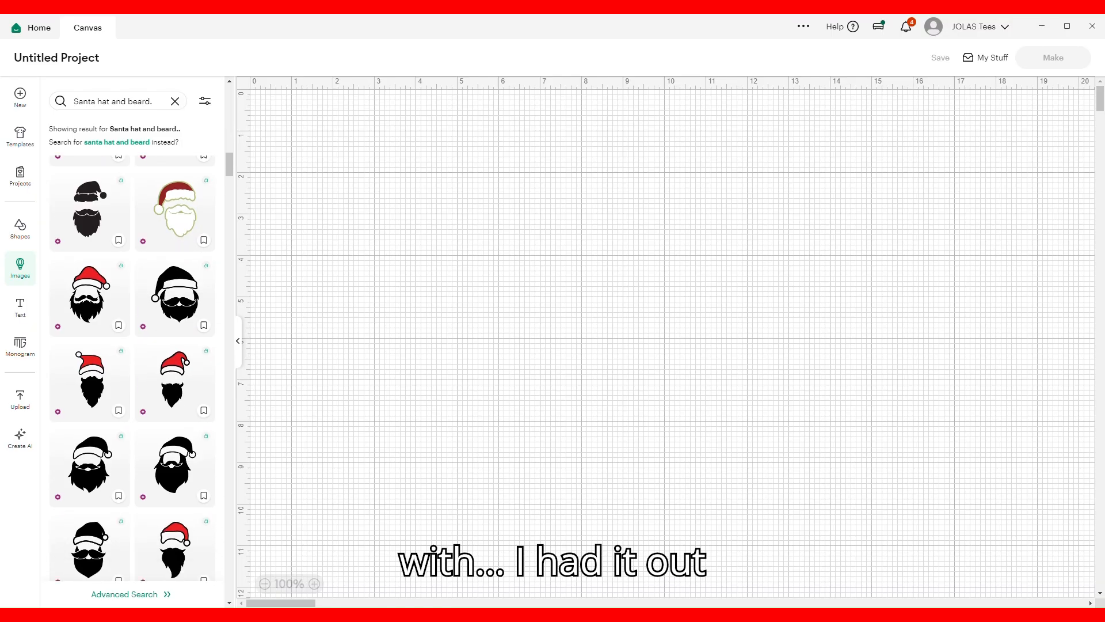
pyautogui.scroll(-3, 133, 368)
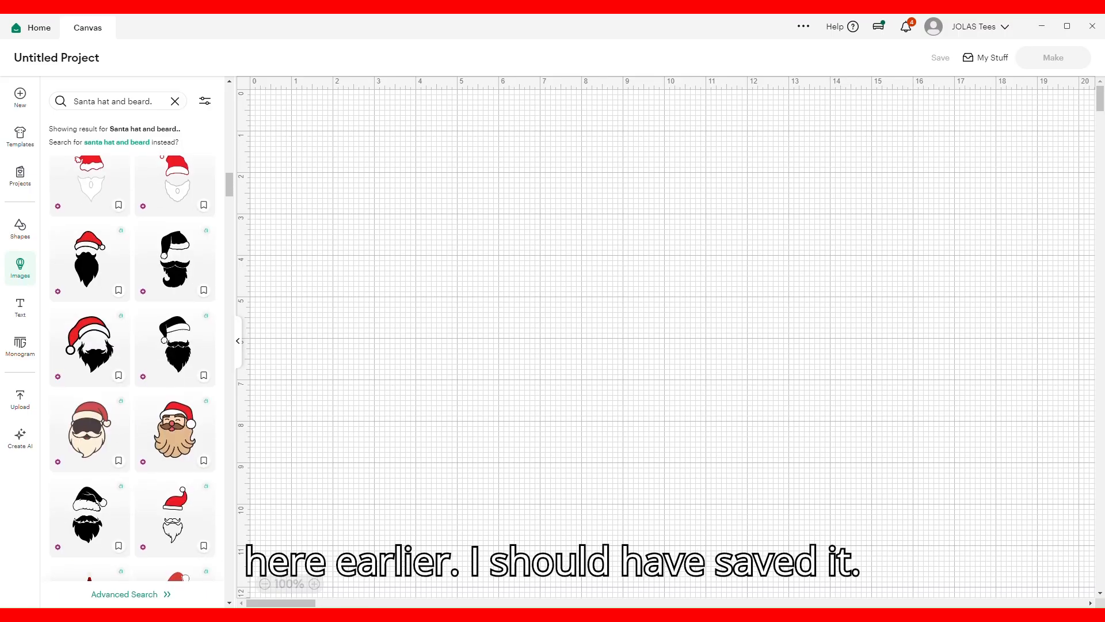
pyautogui.scroll(-1, 132, 368)
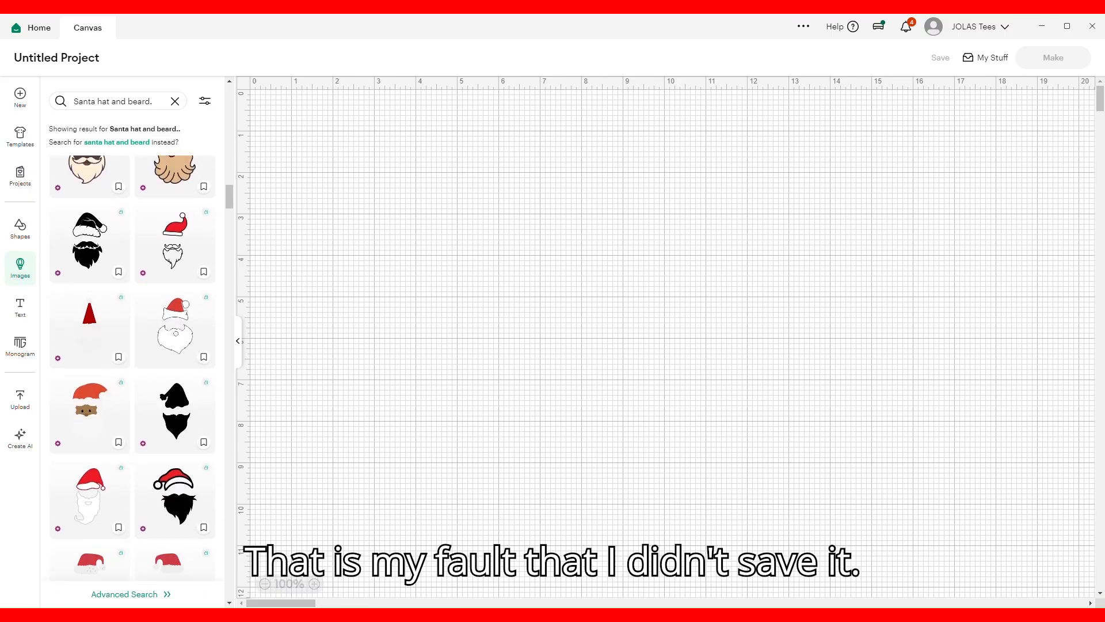
pyautogui.scroll(-1, 132, 369)
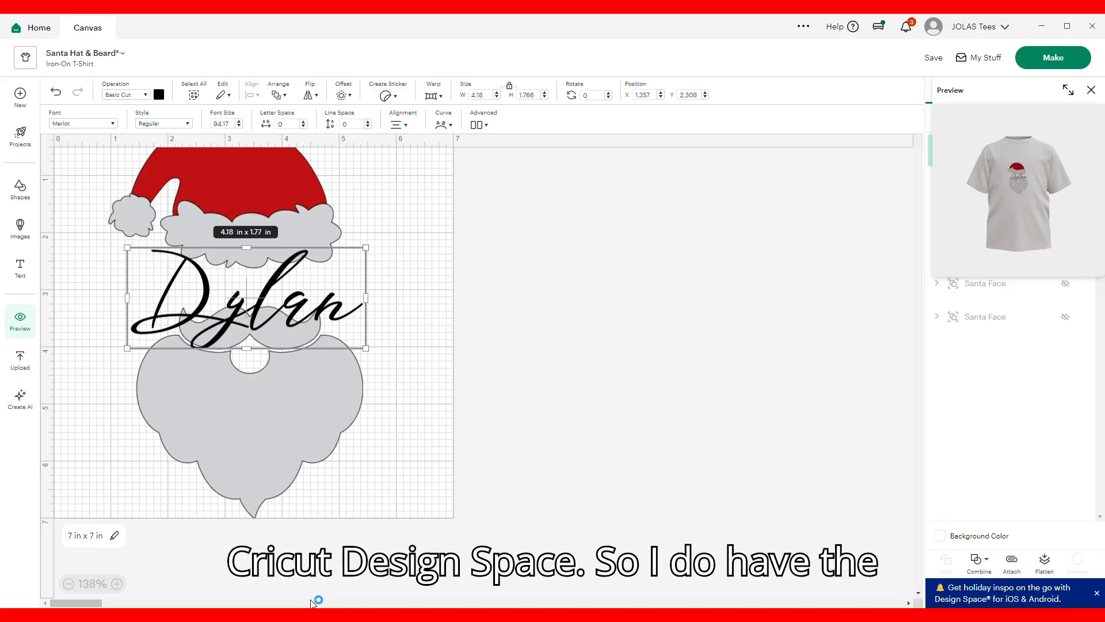
# Nudge the Santa hat and beard slightly sideways and scale the child's name down to about 3.38 x 1.43 in.
pyautogui.click(272, 394)
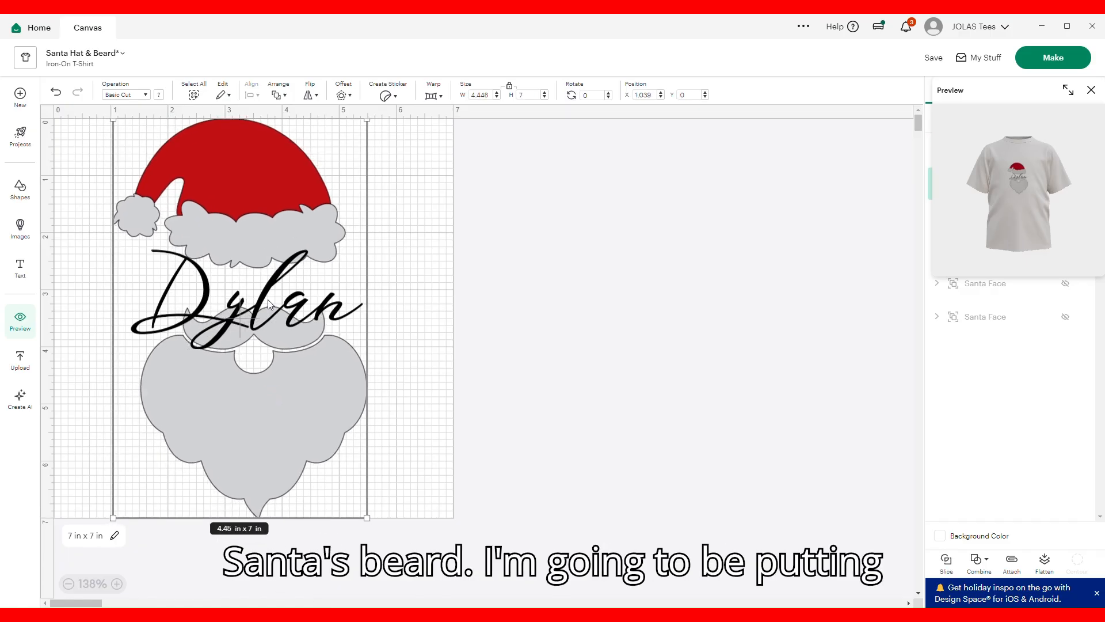
pyautogui.moveTo(268, 299); pyautogui.dragTo(266, 285)
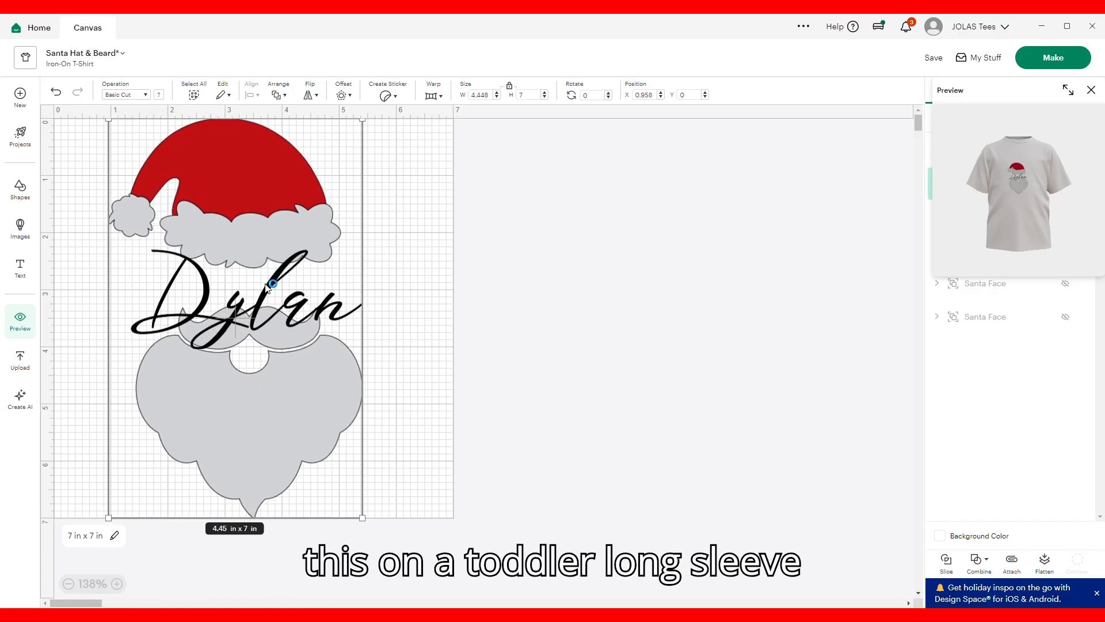
pyautogui.click(459, 346)
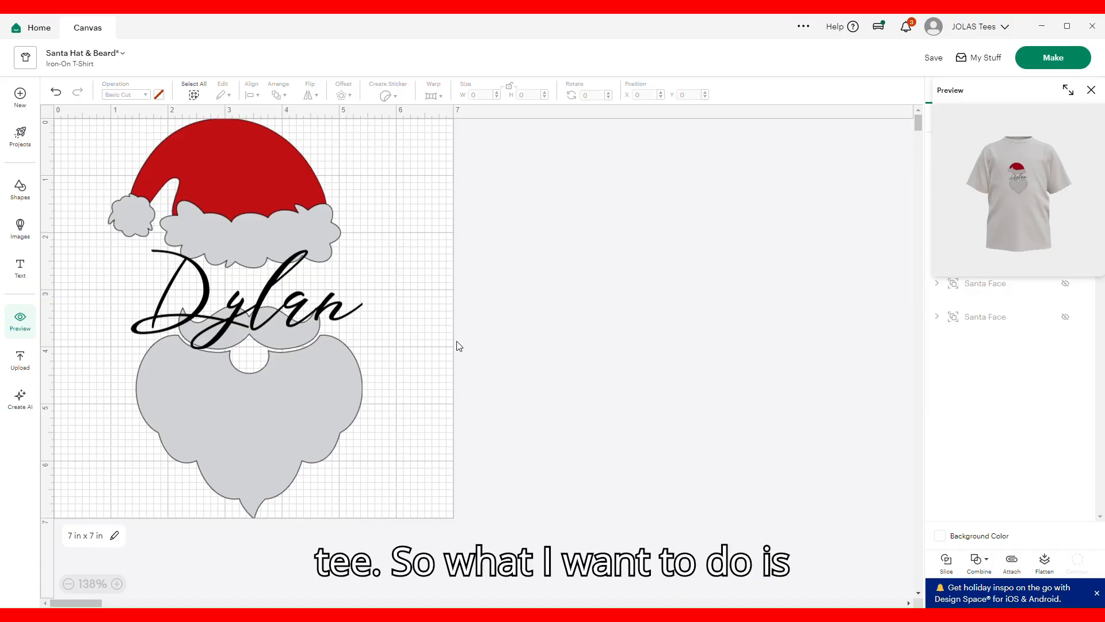
pyautogui.click(303, 300)
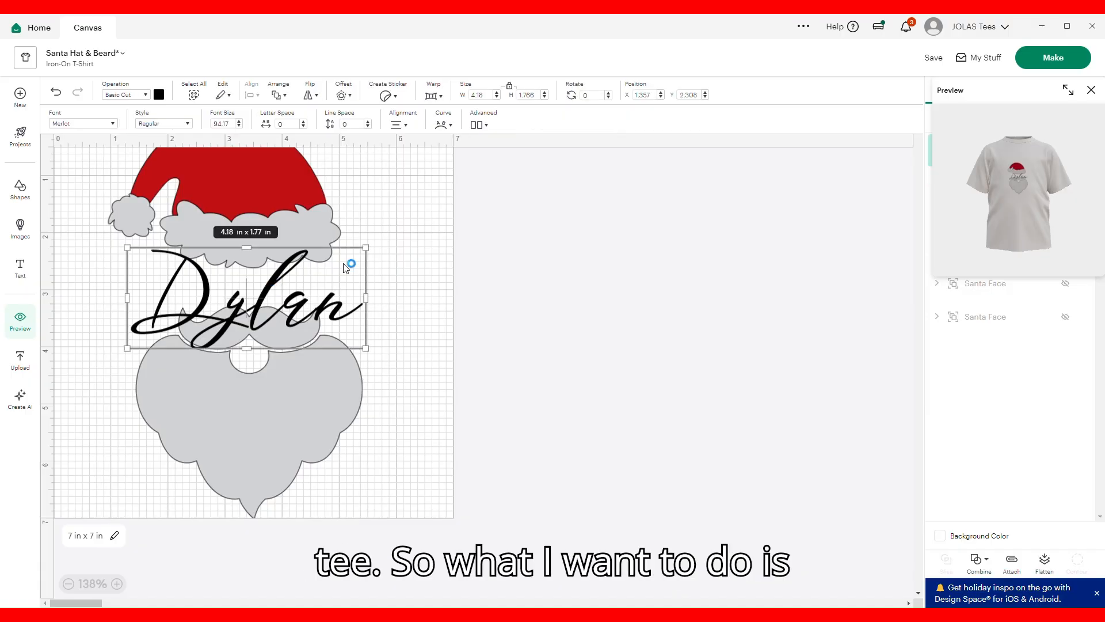
pyautogui.moveTo(352, 265); pyautogui.dragTo(333, 312)
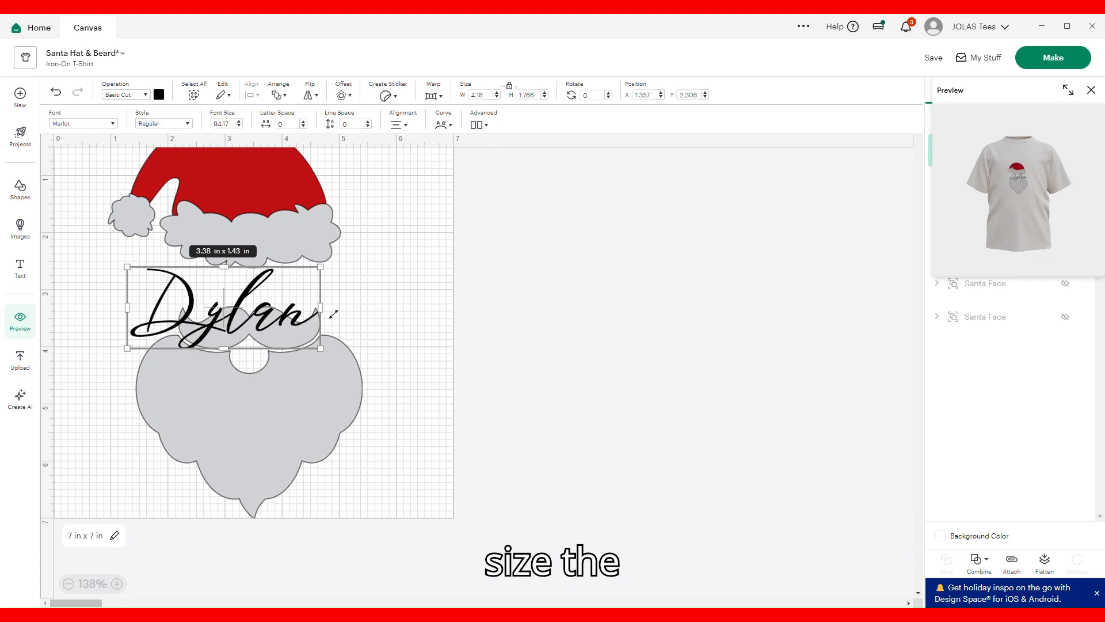
# Enlarge the child's name to about 3.56 x 1.51 in and place the Santa design around it at about X 0.82, Y 0.10.
pyautogui.click(285, 443)
pyautogui.moveTo(285, 444); pyautogui.dragTo(365, 344)
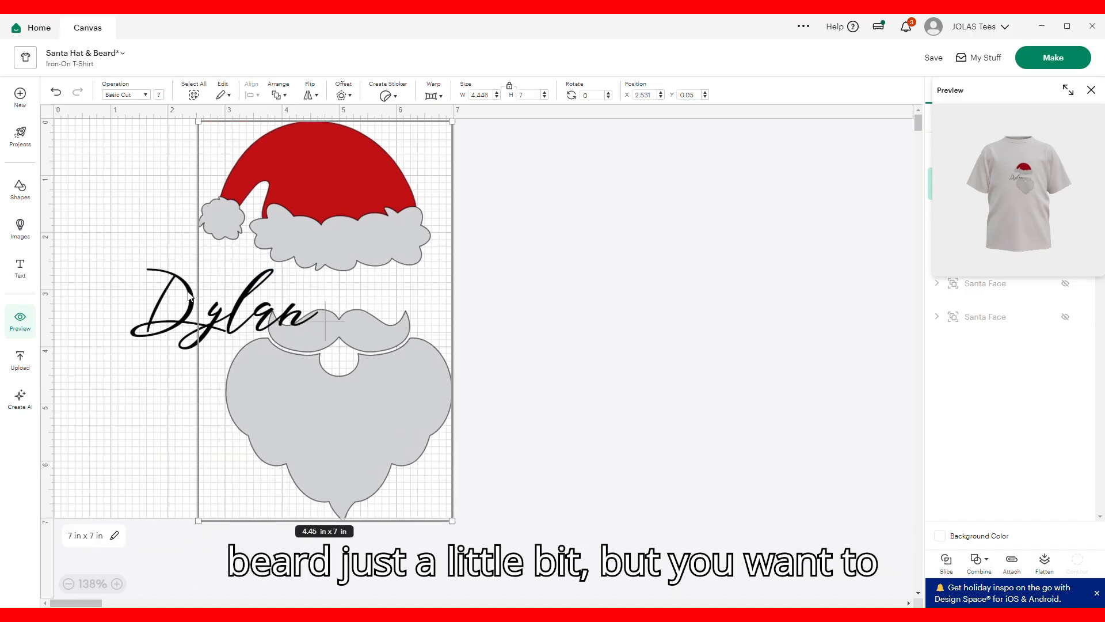
pyautogui.click(302, 317)
pyautogui.moveTo(318, 275); pyautogui.dragTo(325, 270)
pyautogui.moveTo(343, 396); pyautogui.dragTo(250, 378)
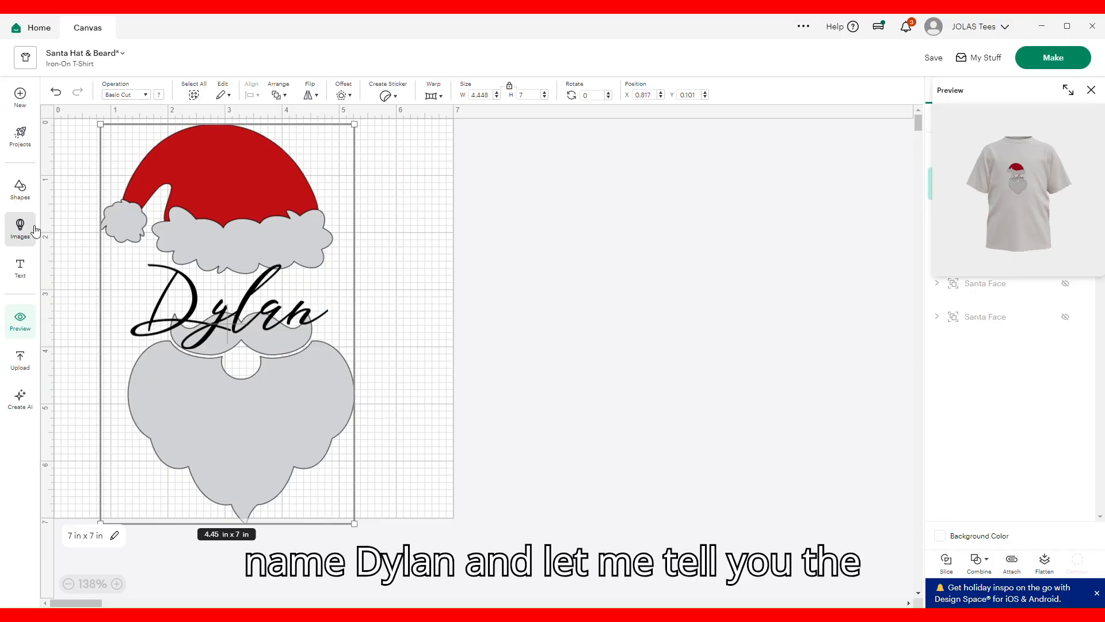
# Check the name's font and the image library, and reposition the Santa hat and beard at about X 2.09, Y 0.11.
pyautogui.moveTo(279, 414); pyautogui.dragTo(426, 411)
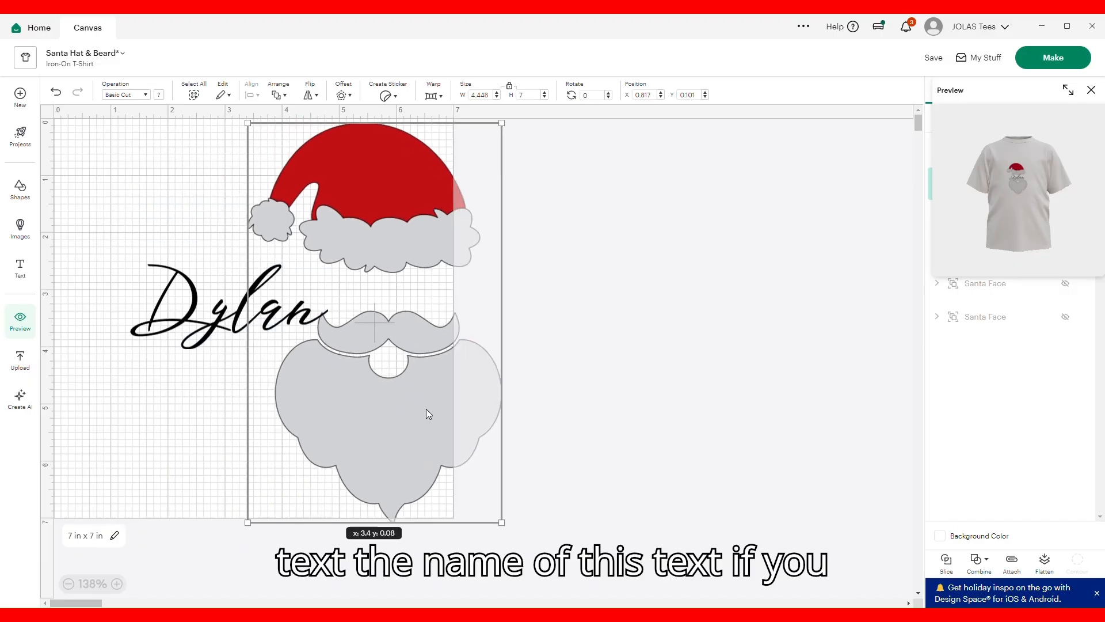
pyautogui.click(185, 305)
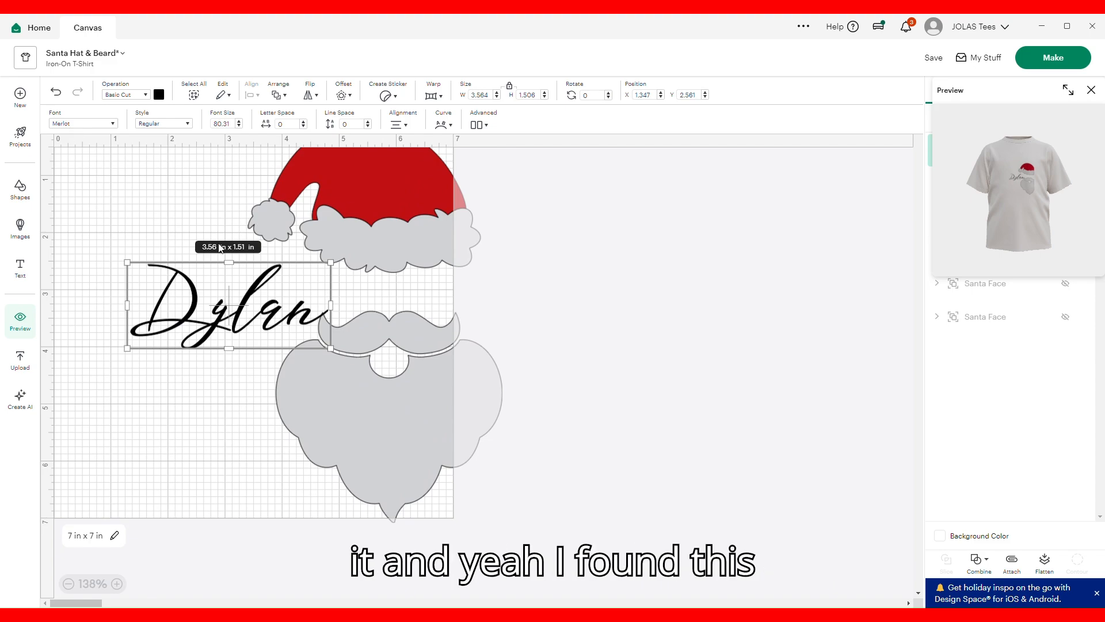
pyautogui.moveTo(380, 377); pyautogui.dragTo(305, 389)
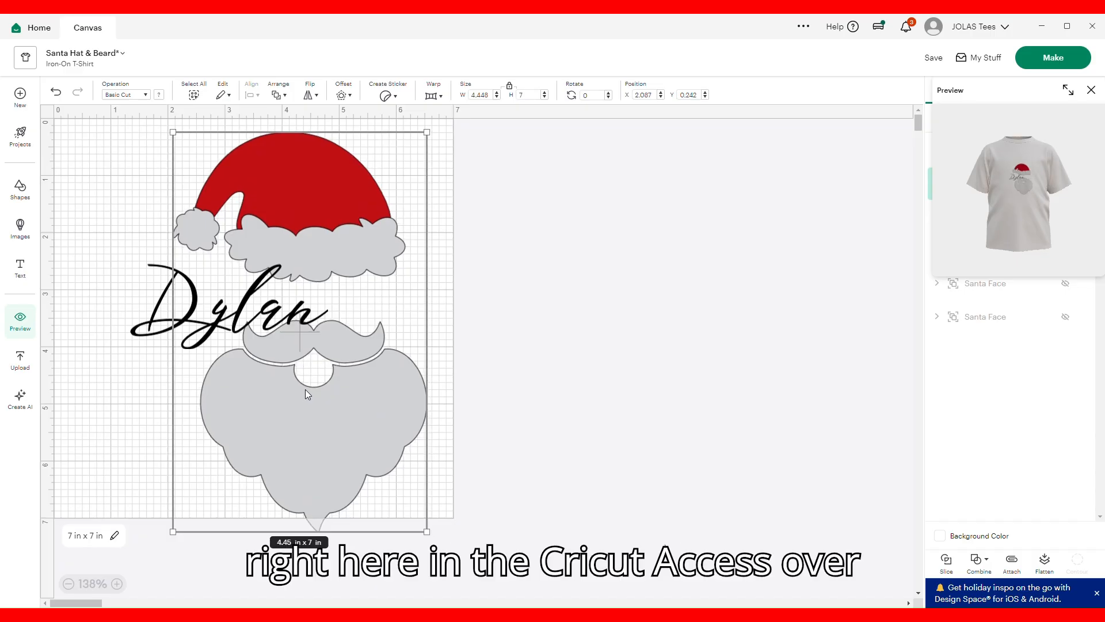
pyautogui.click(24, 233)
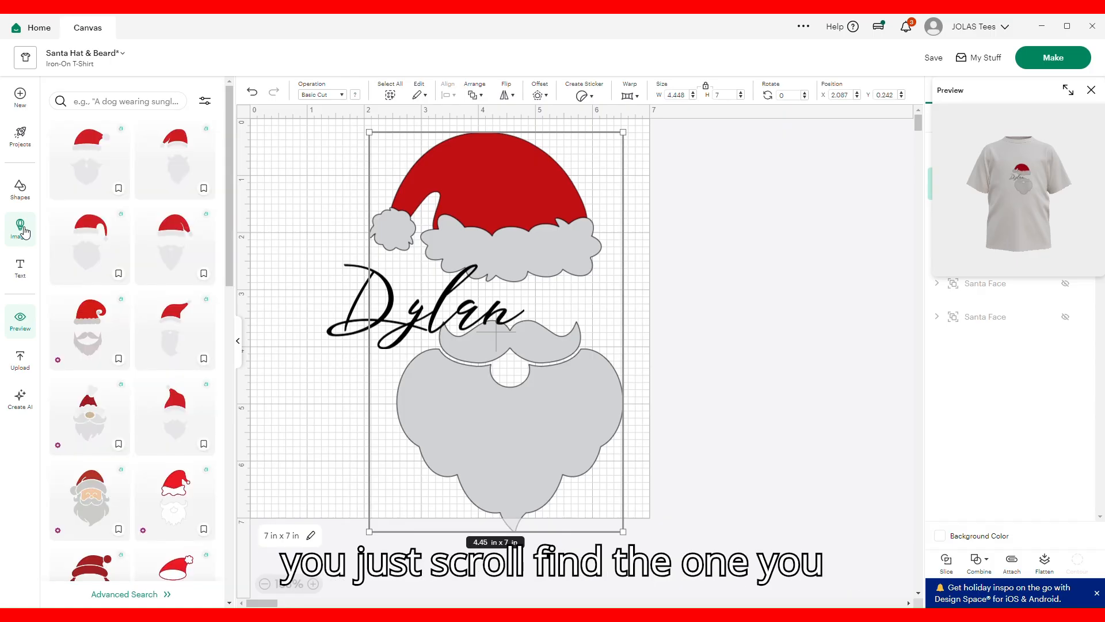
pyautogui.click(243, 346)
pyautogui.moveTo(340, 374); pyautogui.dragTo(339, 366)
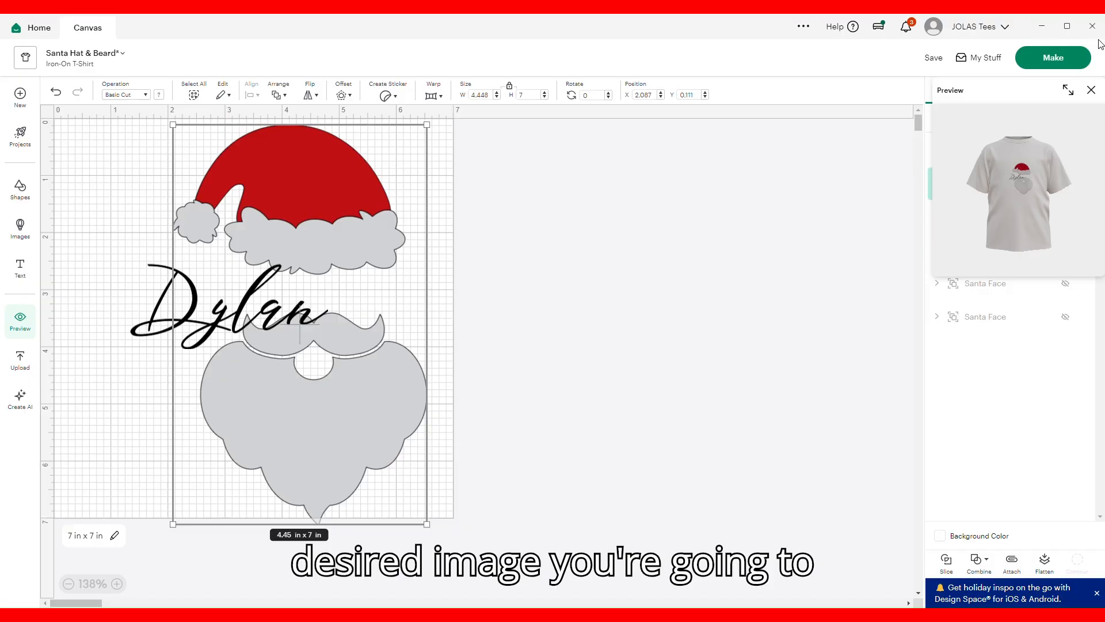
# Send the design to mat preparation and review the light grey, black and red mats.
pyautogui.click(1084, 60)
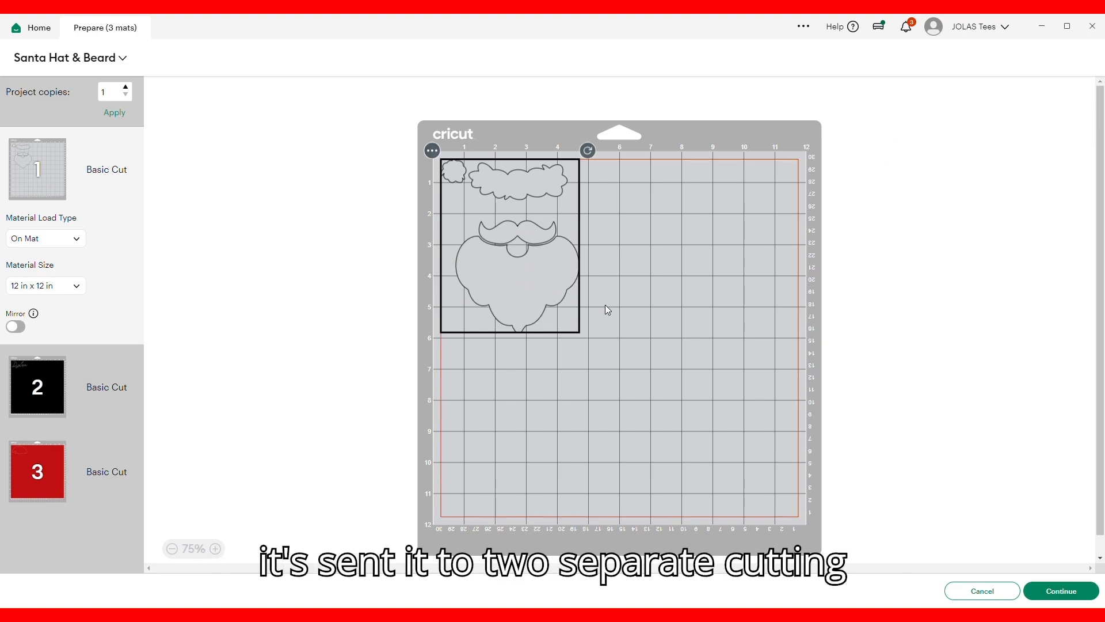
pyautogui.click(56, 390)
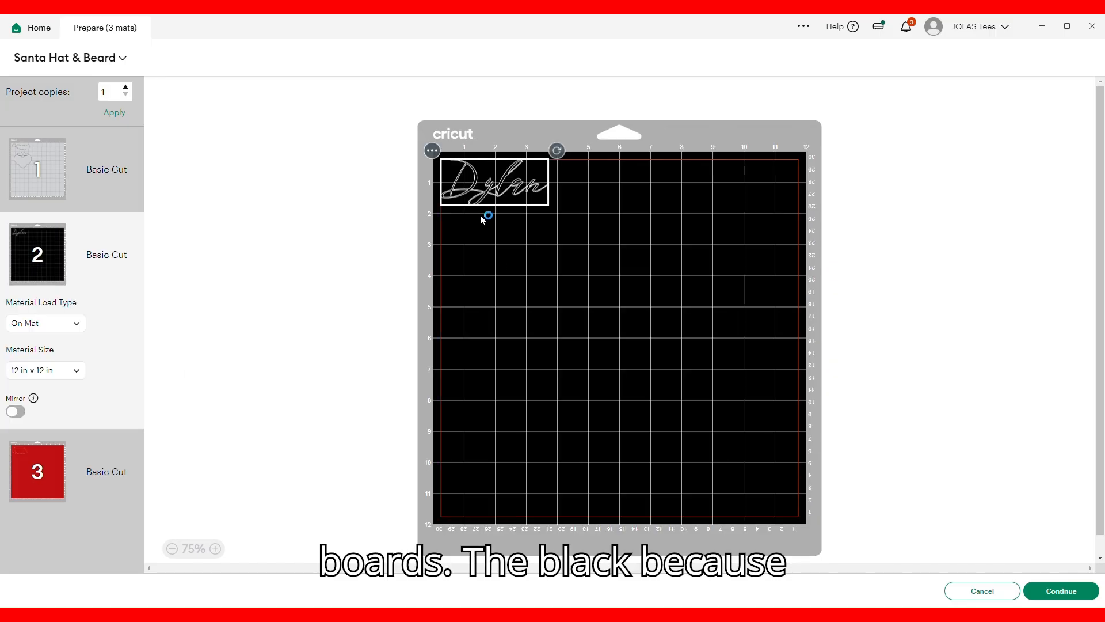
pyautogui.click(38, 472)
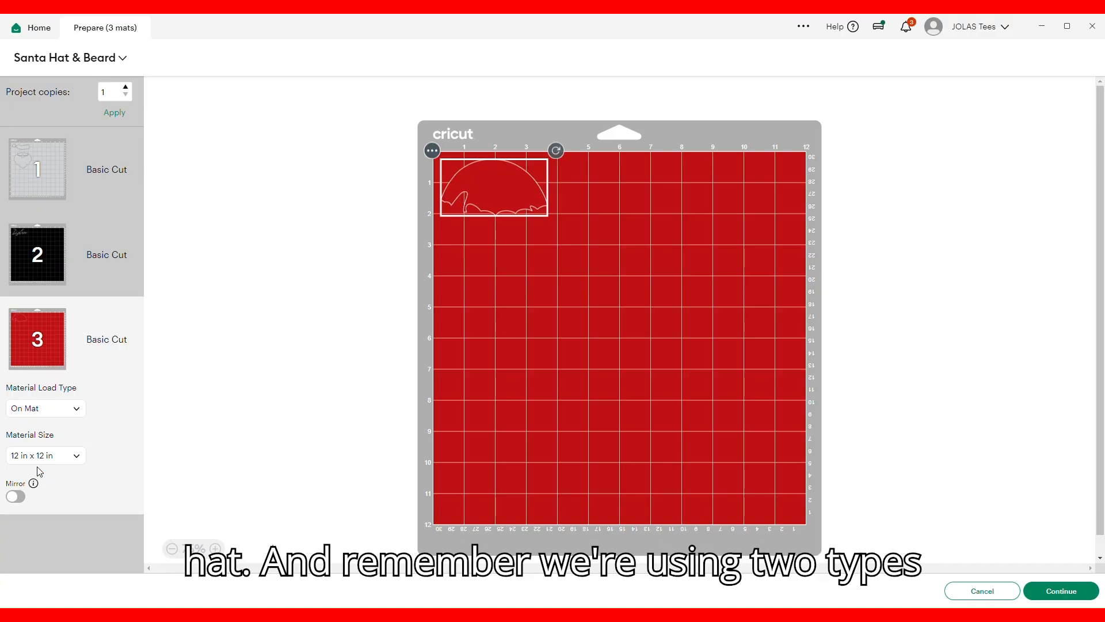
pyautogui.click(40, 144)
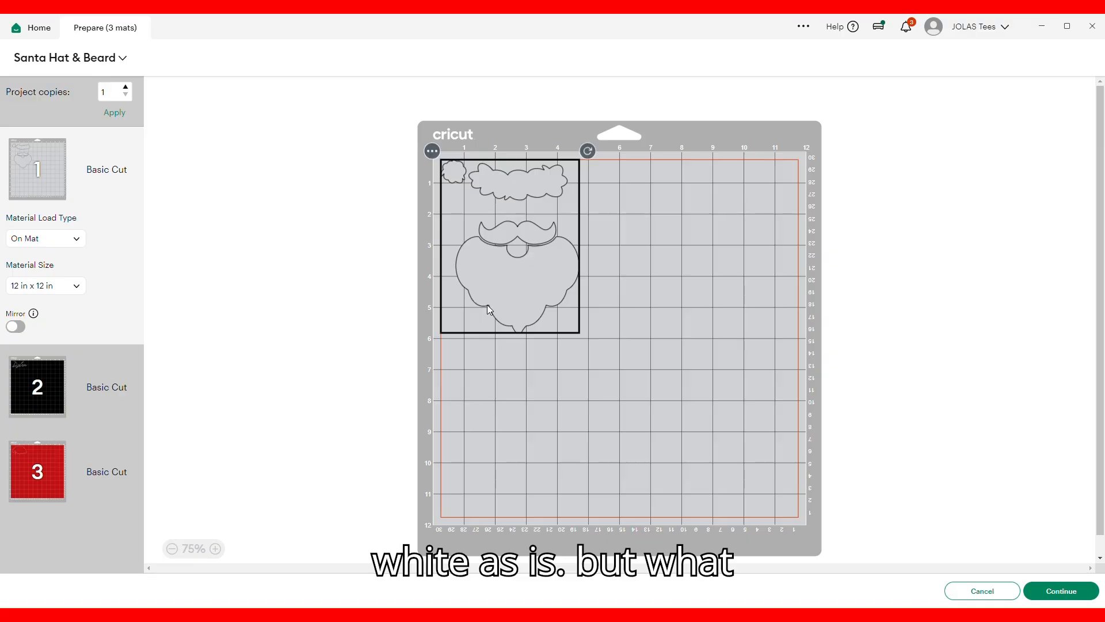
# Move the child's name from the black mat onto the red mat.
pyautogui.click(27, 403)
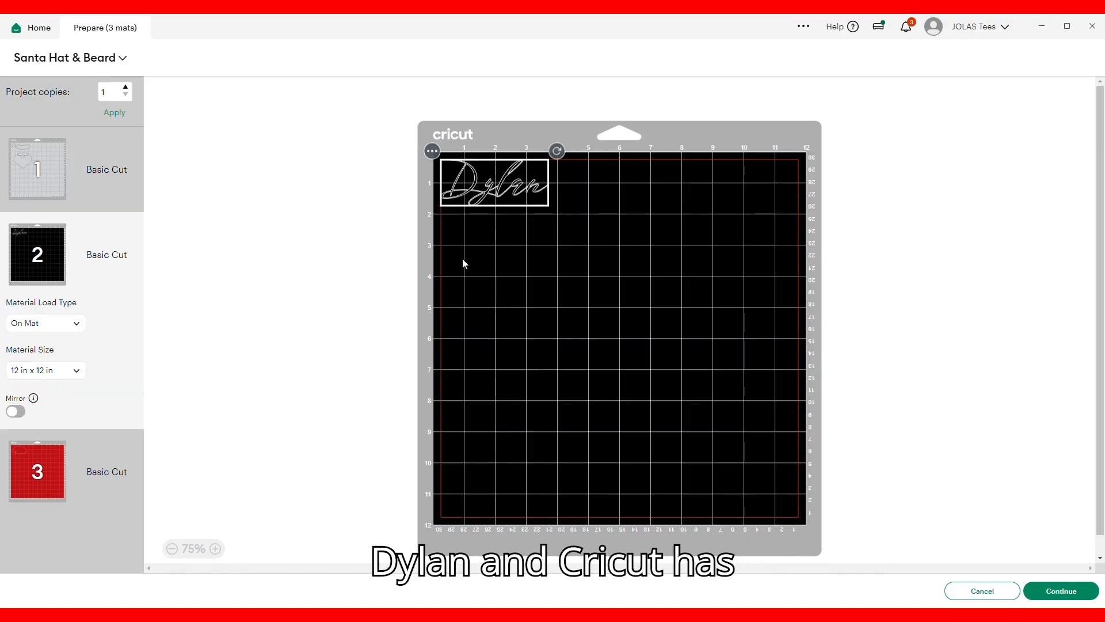
pyautogui.click(433, 155)
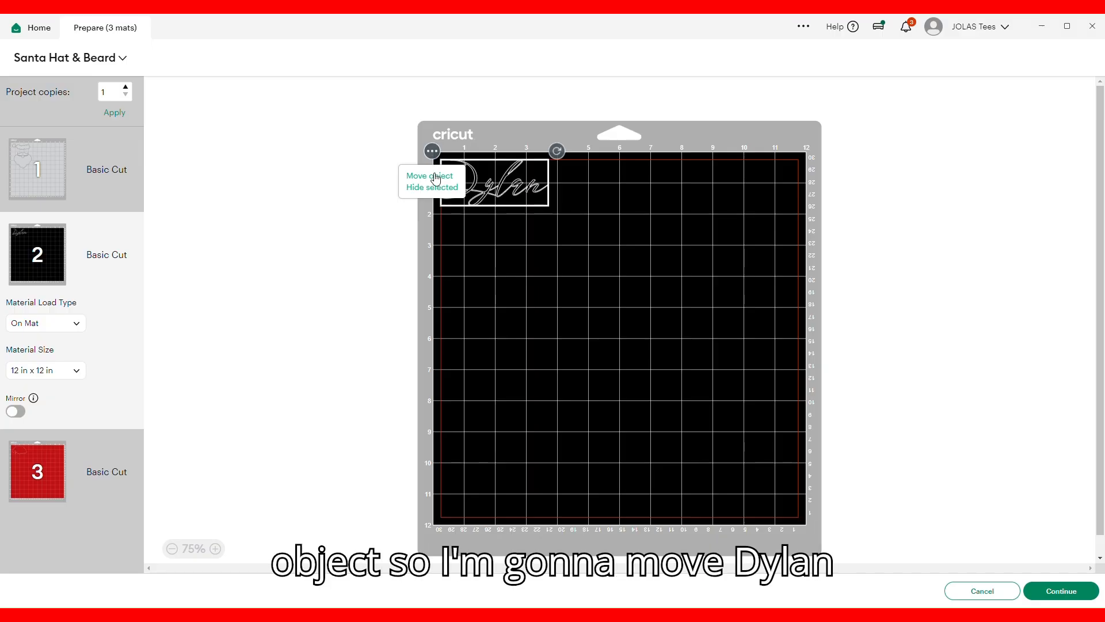
pyautogui.click(436, 177)
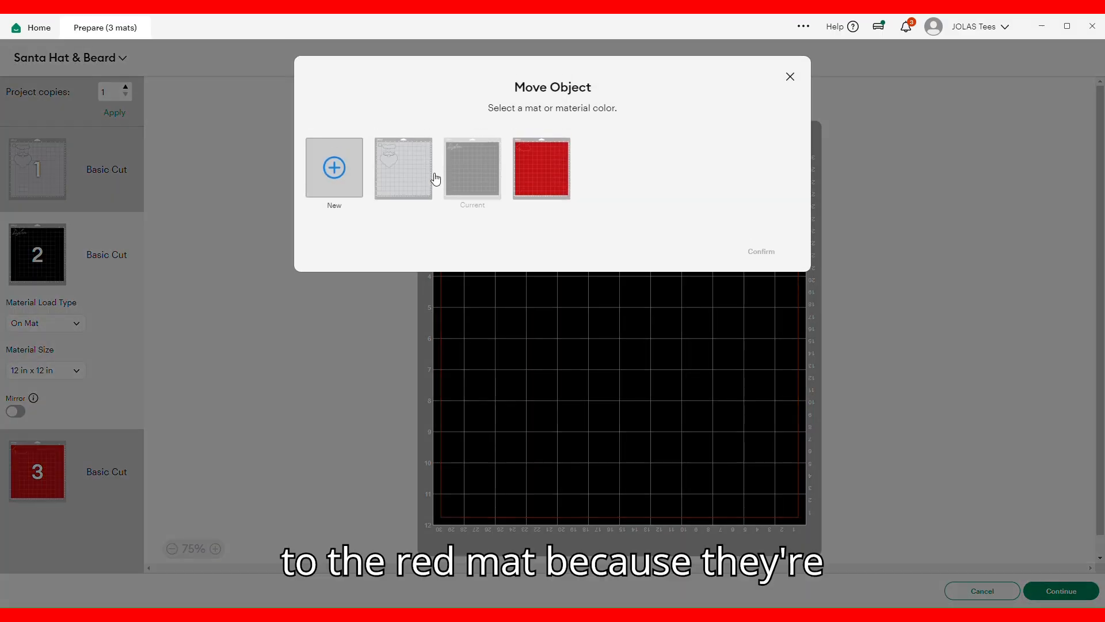
pyautogui.click(544, 184)
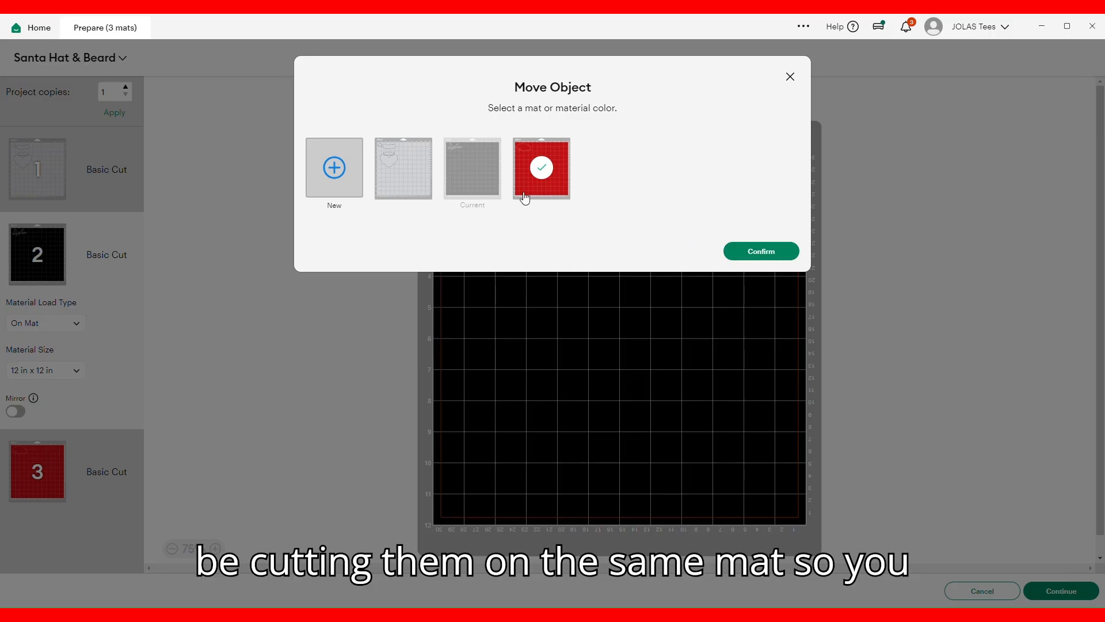
pyautogui.click(757, 254)
# Space the pieces apart on the red mat, with the name near the upper edge and the hat about 3 in down.
pyautogui.moveTo(489, 207); pyautogui.dragTo(494, 272)
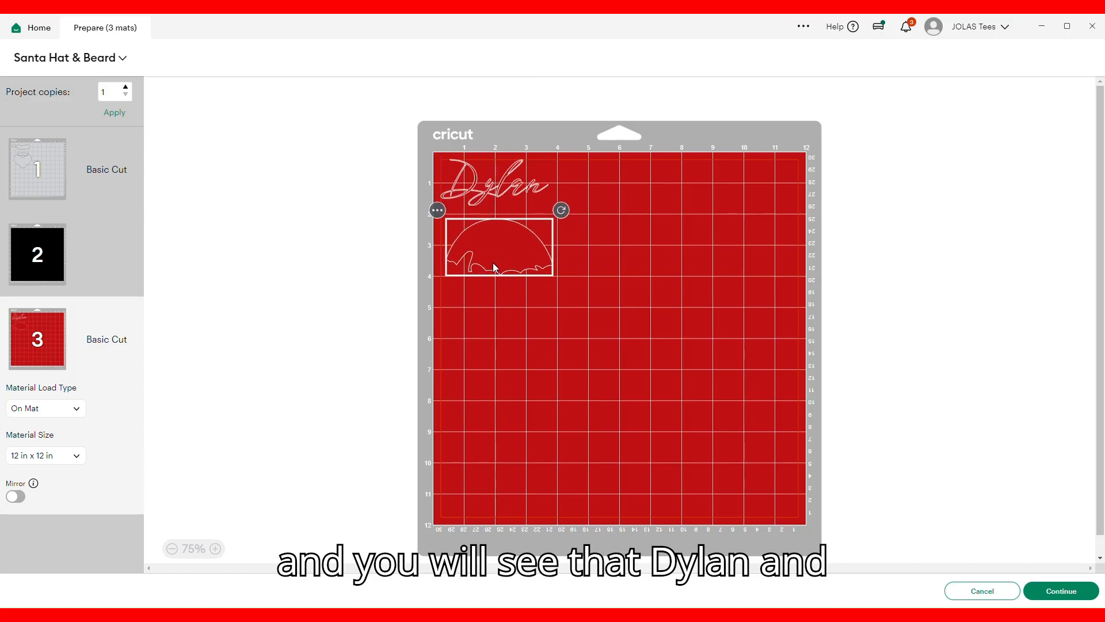
pyautogui.click(489, 201)
pyautogui.moveTo(495, 205); pyautogui.dragTo(495, 206)
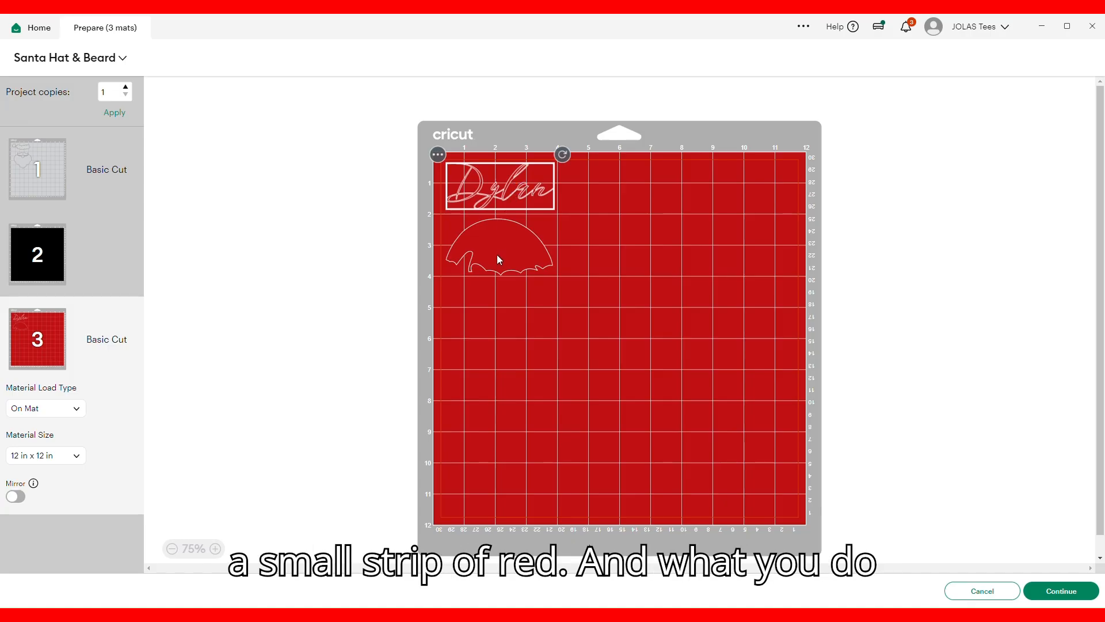
pyautogui.moveTo(487, 259); pyautogui.dragTo(491, 285)
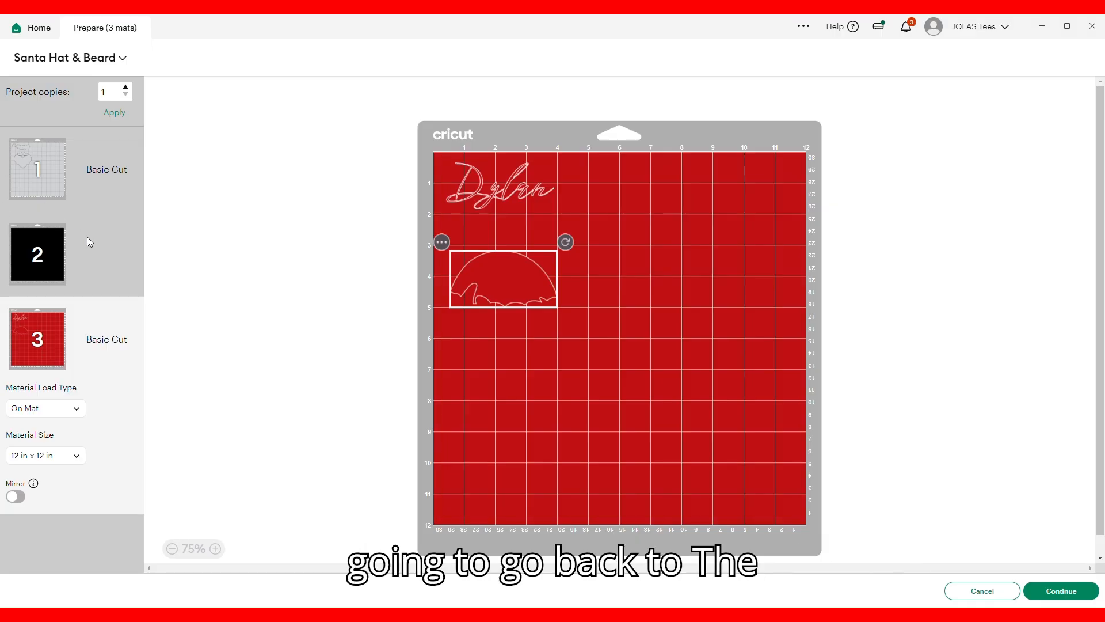
# Mirror the mat holding the beard and hat trim, and continue to the cutting setup.
pyautogui.click(26, 168)
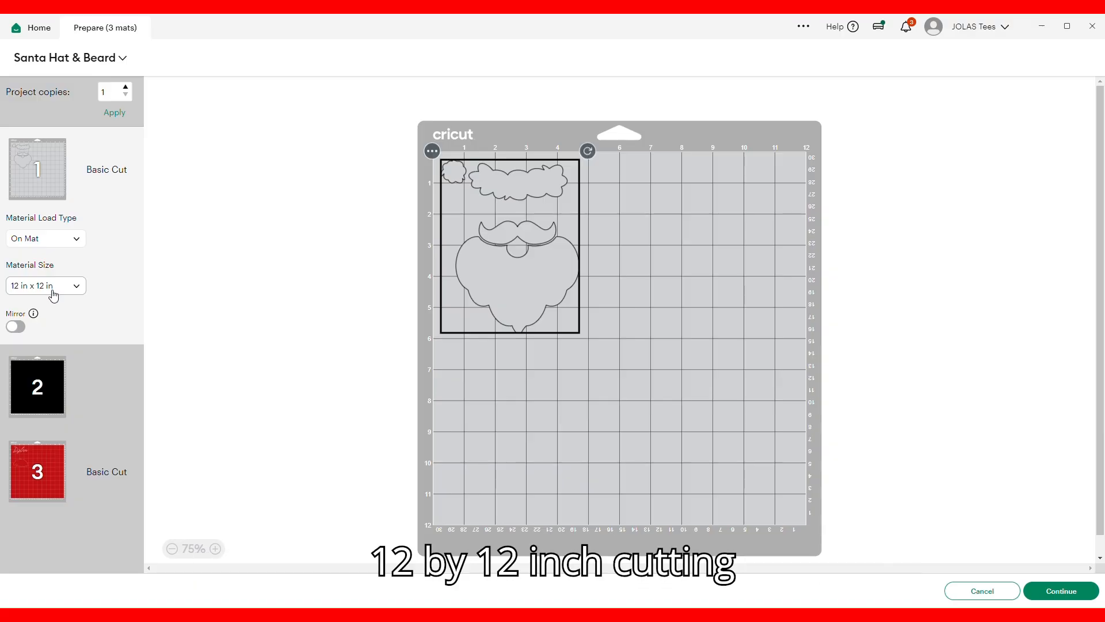
pyautogui.click(18, 326)
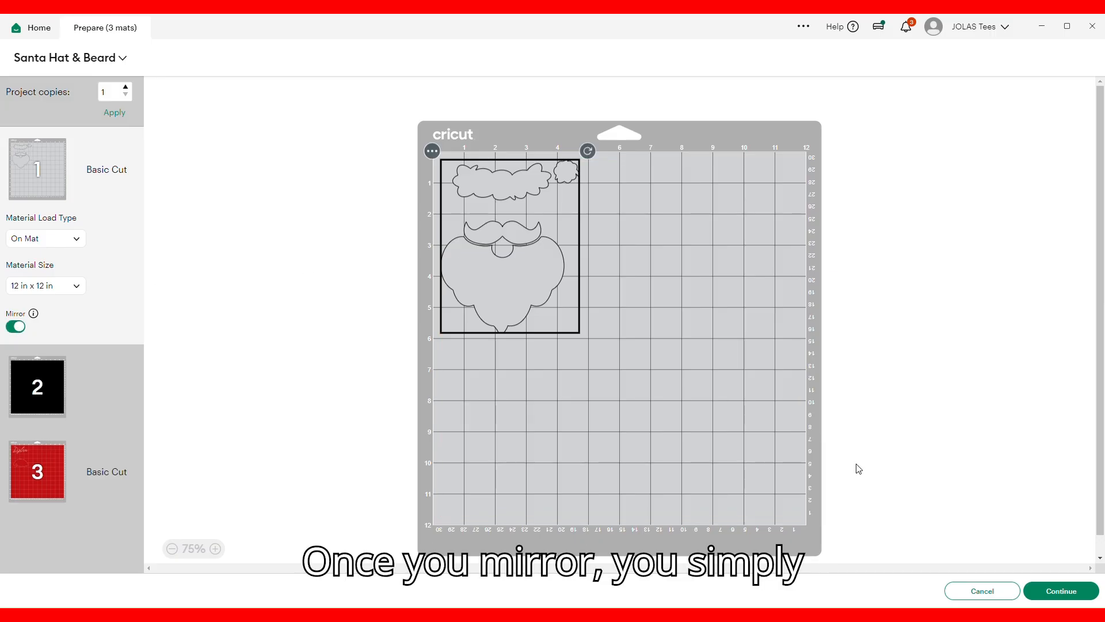
pyautogui.click(1067, 592)
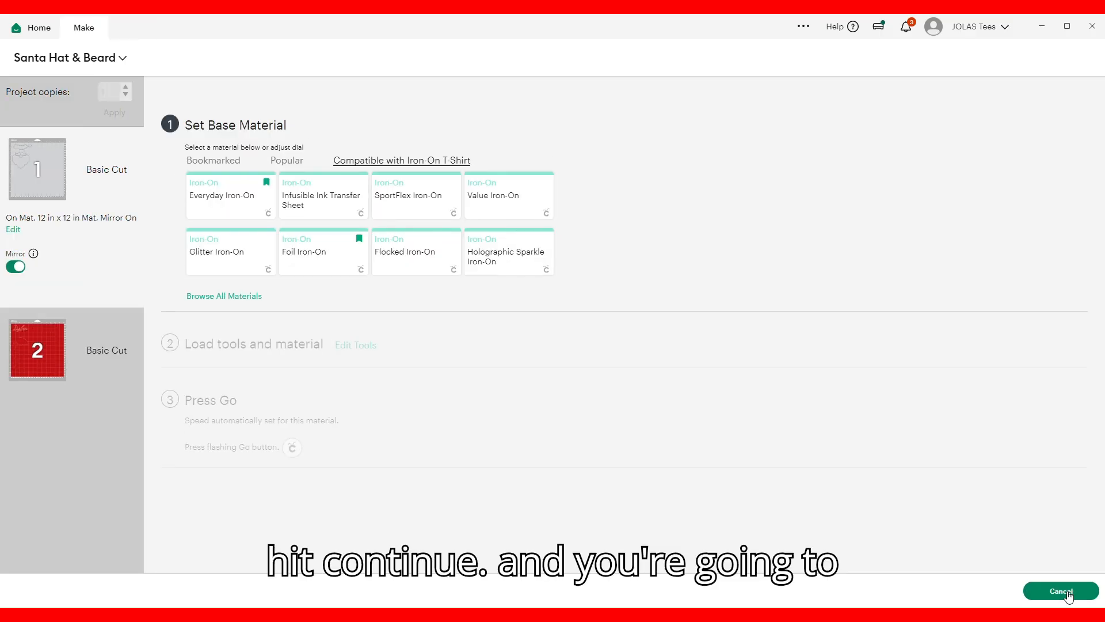
# Set the base material to Everyday Iron-On with the pressure at More.
pyautogui.click(220, 202)
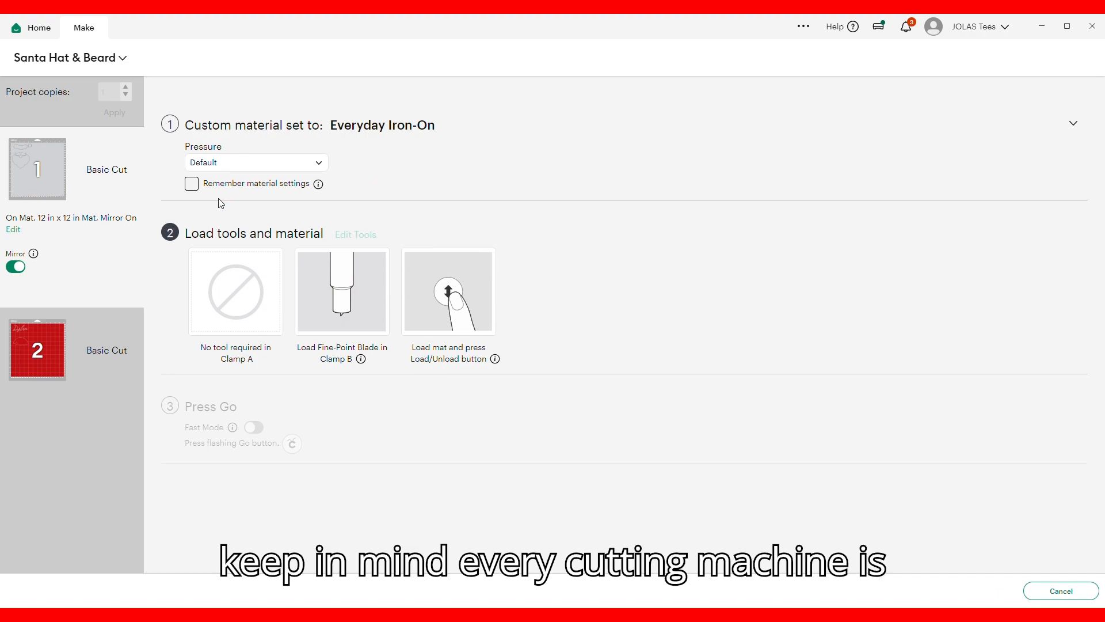
pyautogui.click(296, 167)
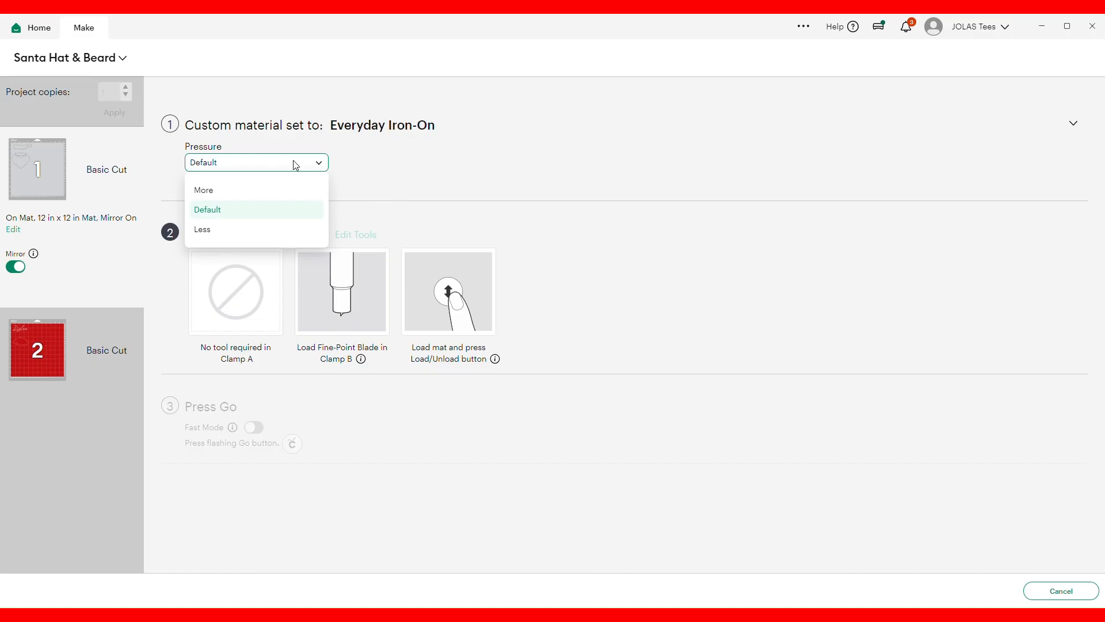
pyautogui.click(296, 168)
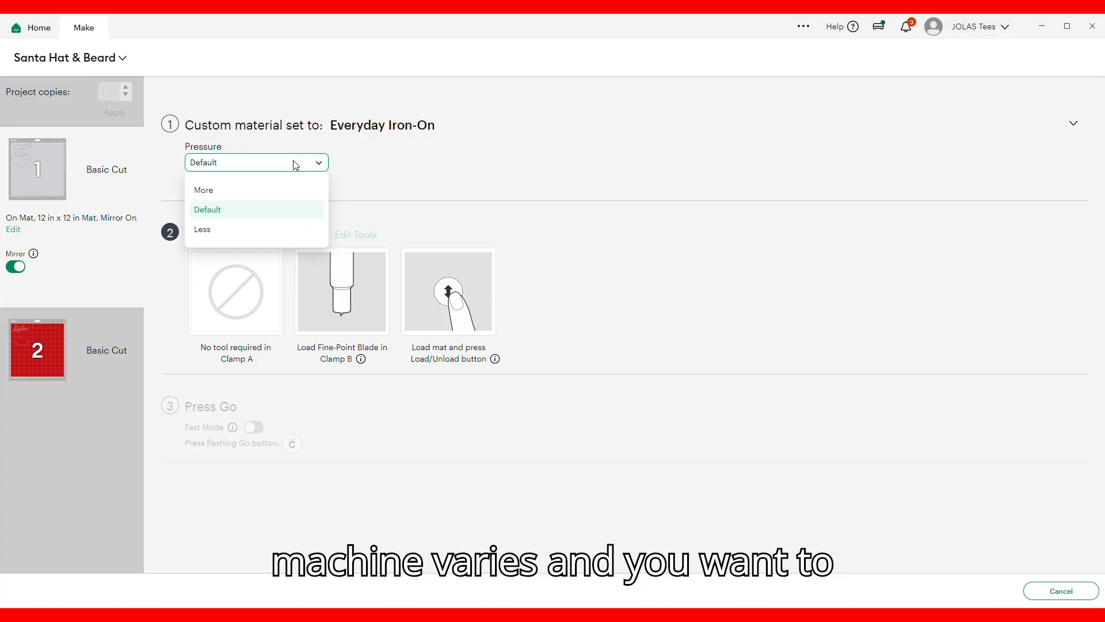
pyautogui.click(214, 190)
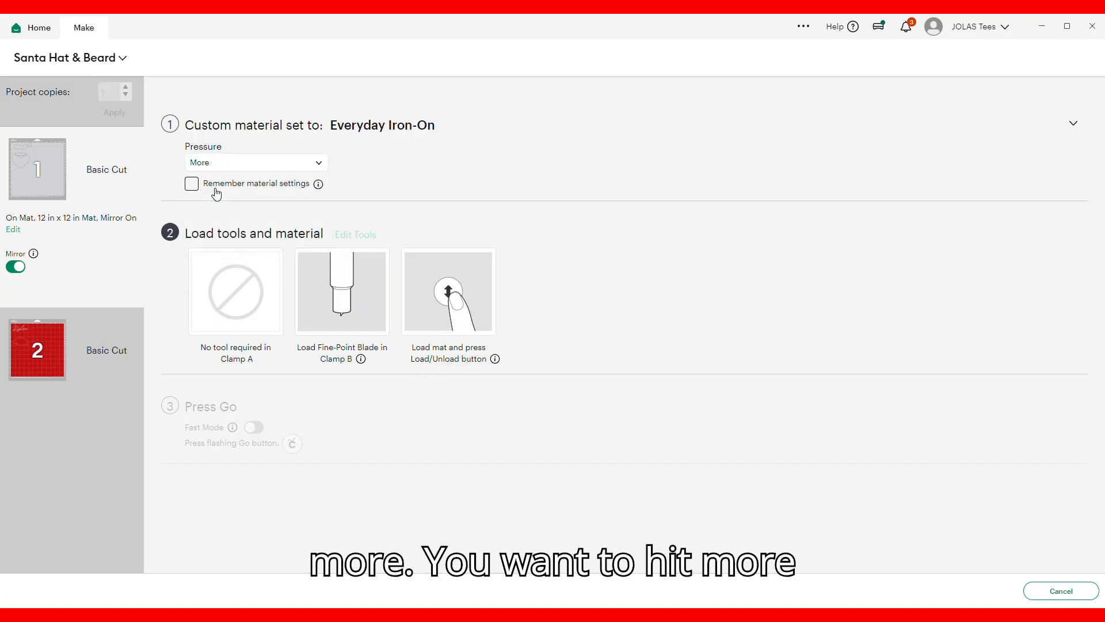